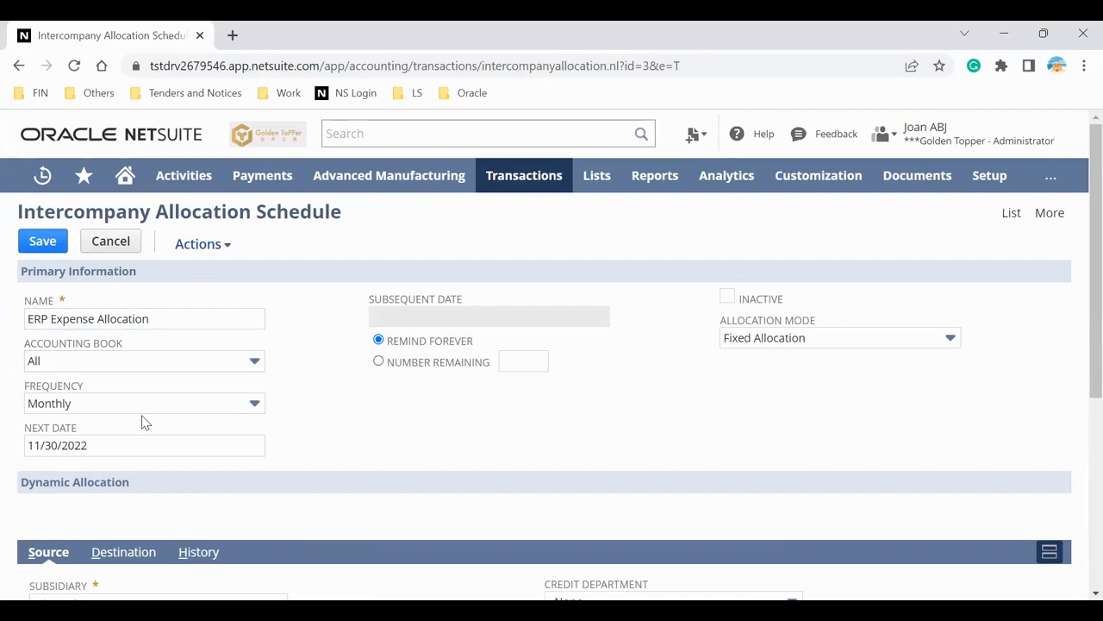
# Examine the schedule's frequency and allocation mode options, and try 11 remaining reminders before switching back to Remind Forever
pyautogui.click(144, 415)
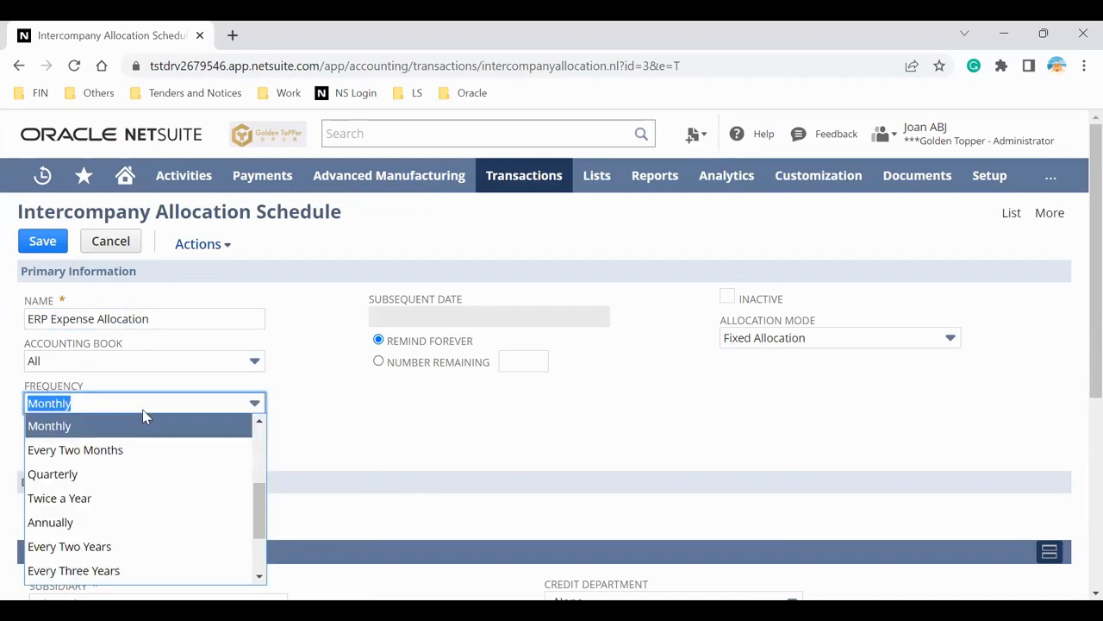
pyautogui.click(379, 454)
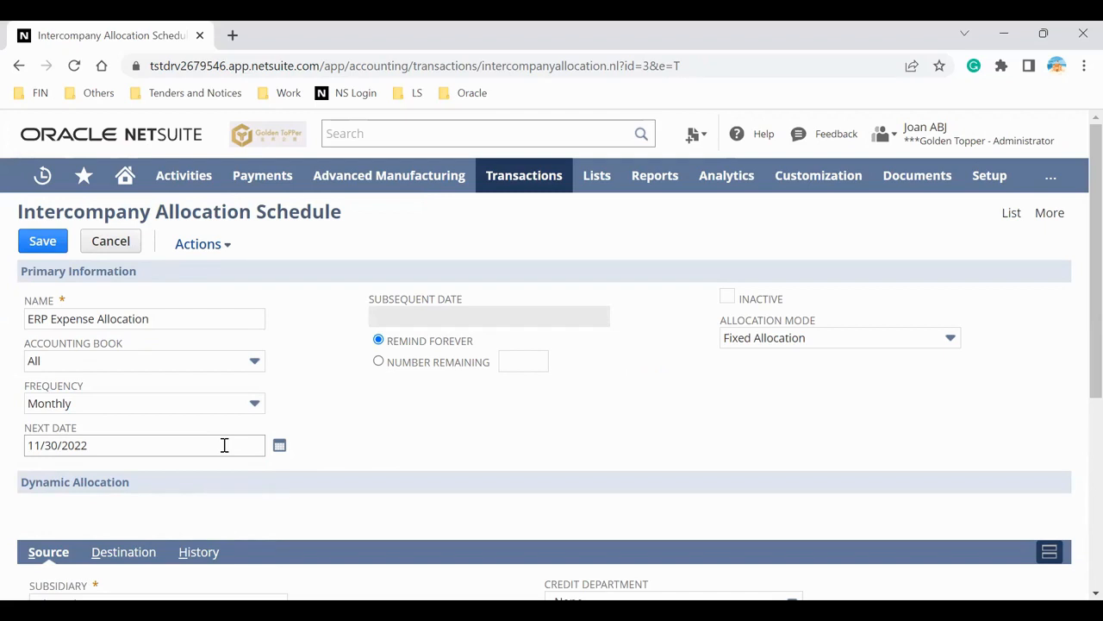
pyautogui.click(379, 363)
pyautogui.click(537, 362)
pyautogui.write('11')
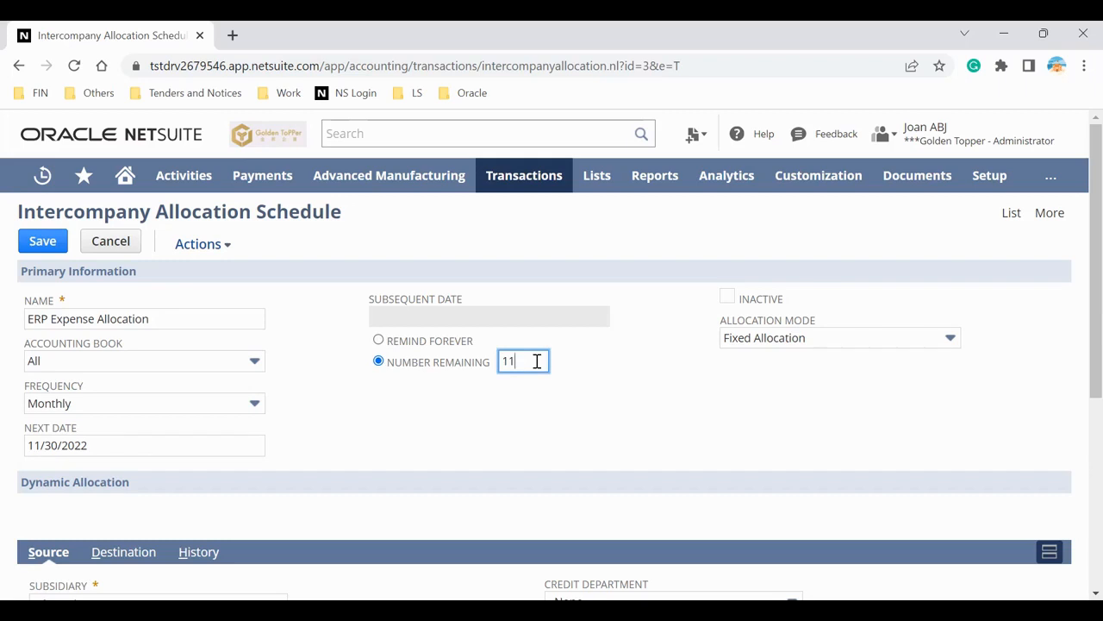
pyautogui.click(378, 339)
pyautogui.click(823, 344)
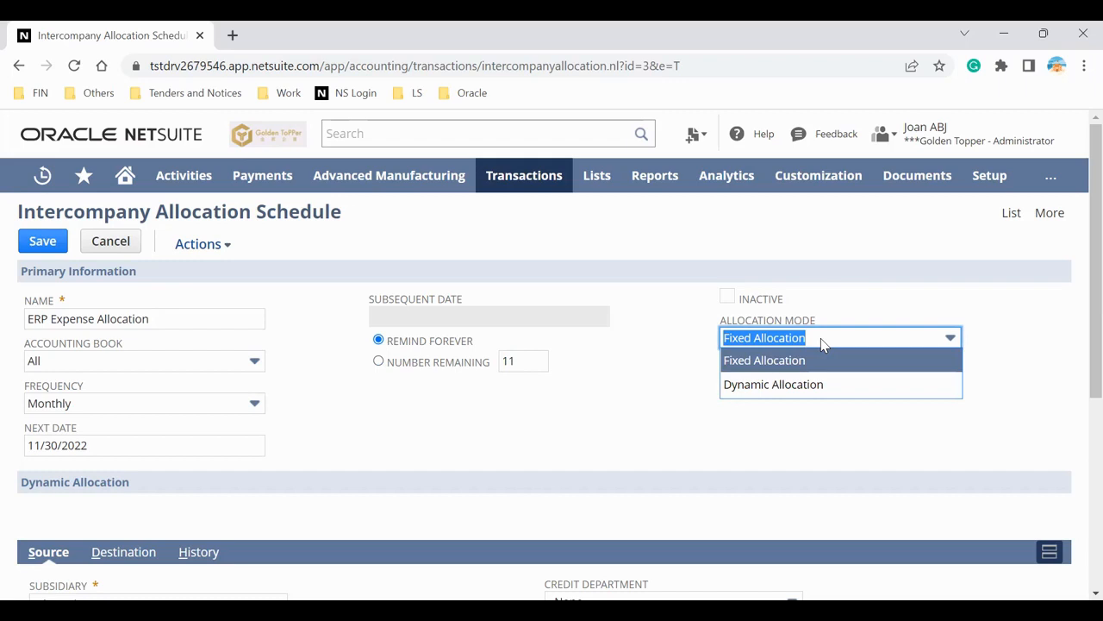
pyautogui.click(453, 473)
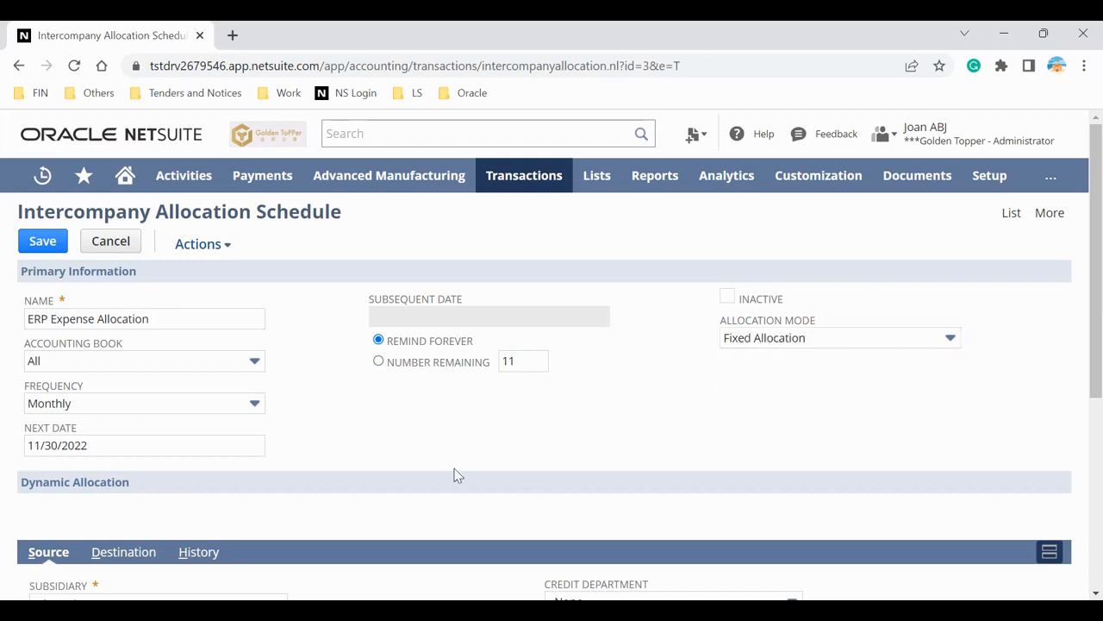
# Examine the allocation schedule's source subsidiary and accounts, and its destination subsidiaries, names, weights and source account option
pyautogui.scroll(-3, 453, 473)
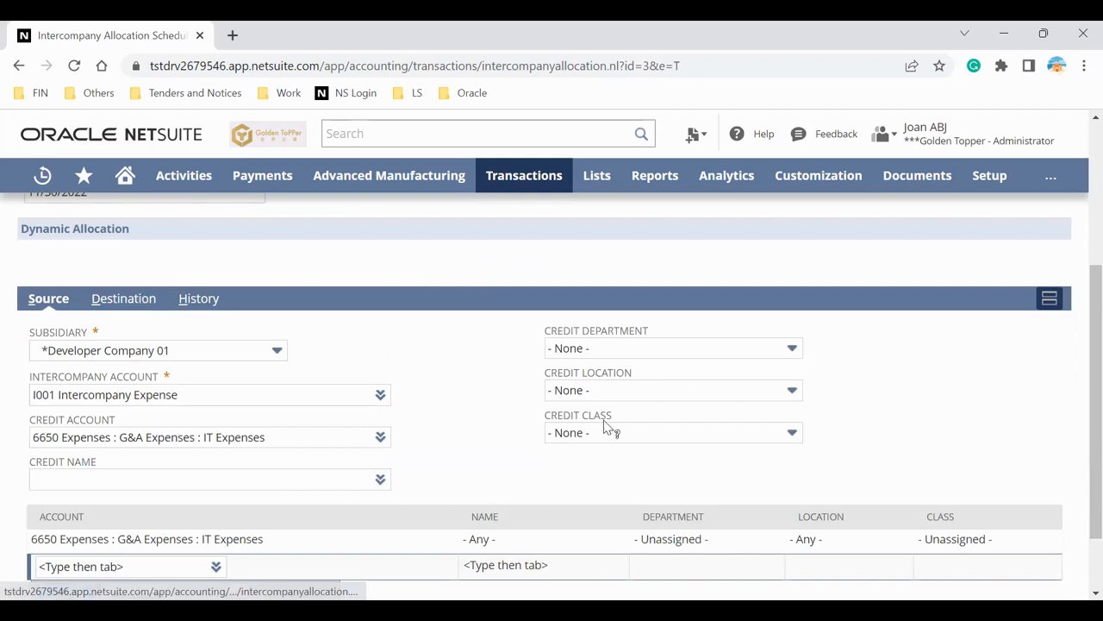
pyautogui.scroll(3, 604, 425)
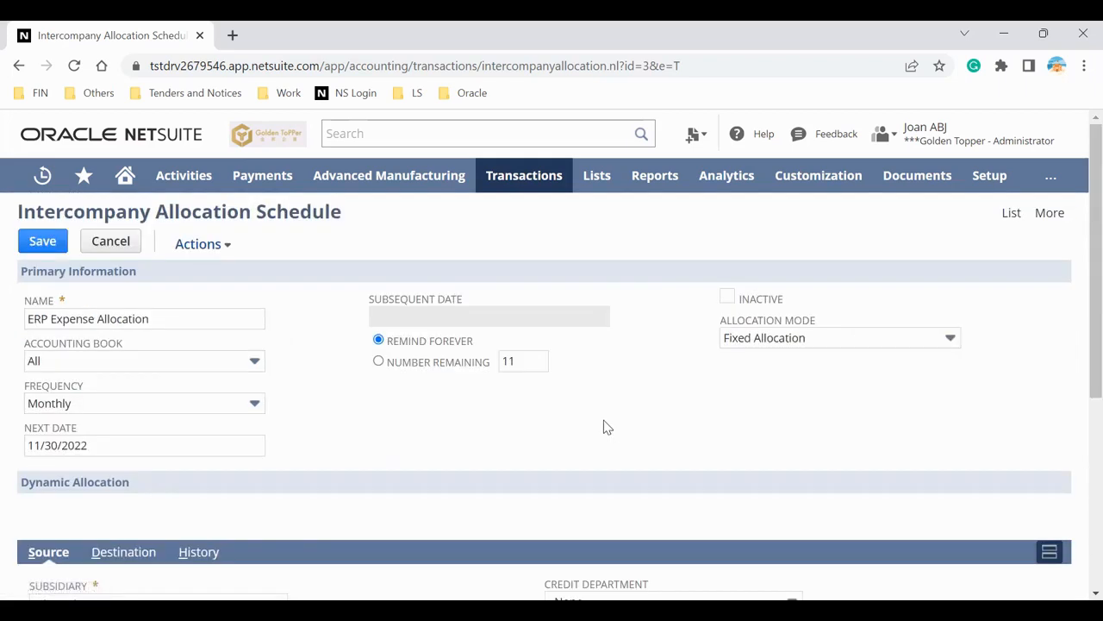
pyautogui.scroll(-4, 604, 426)
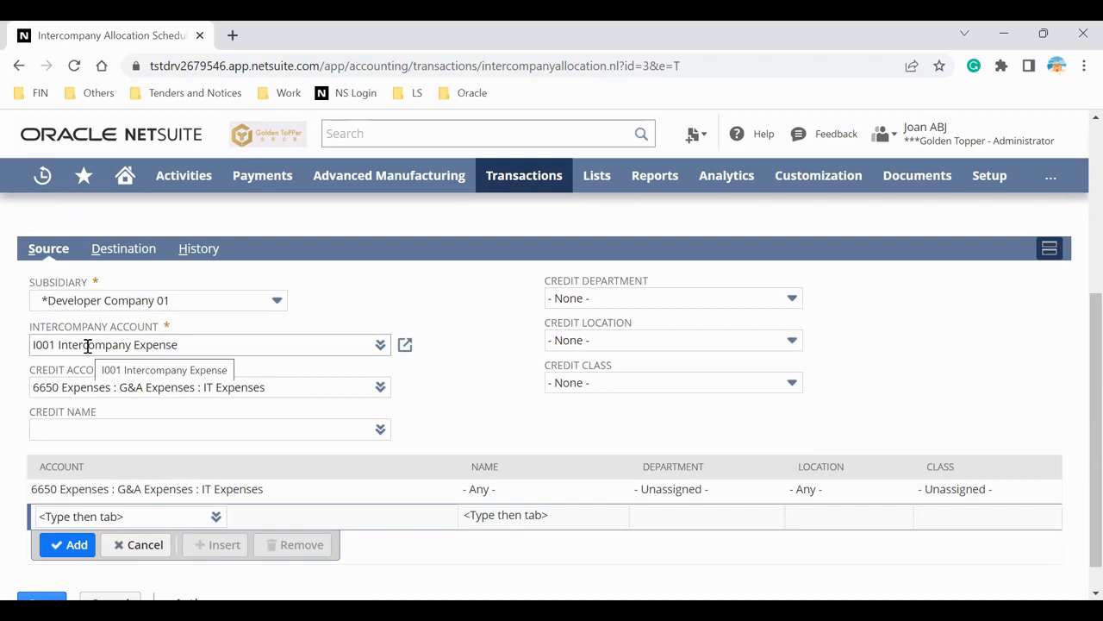
pyautogui.click(259, 387)
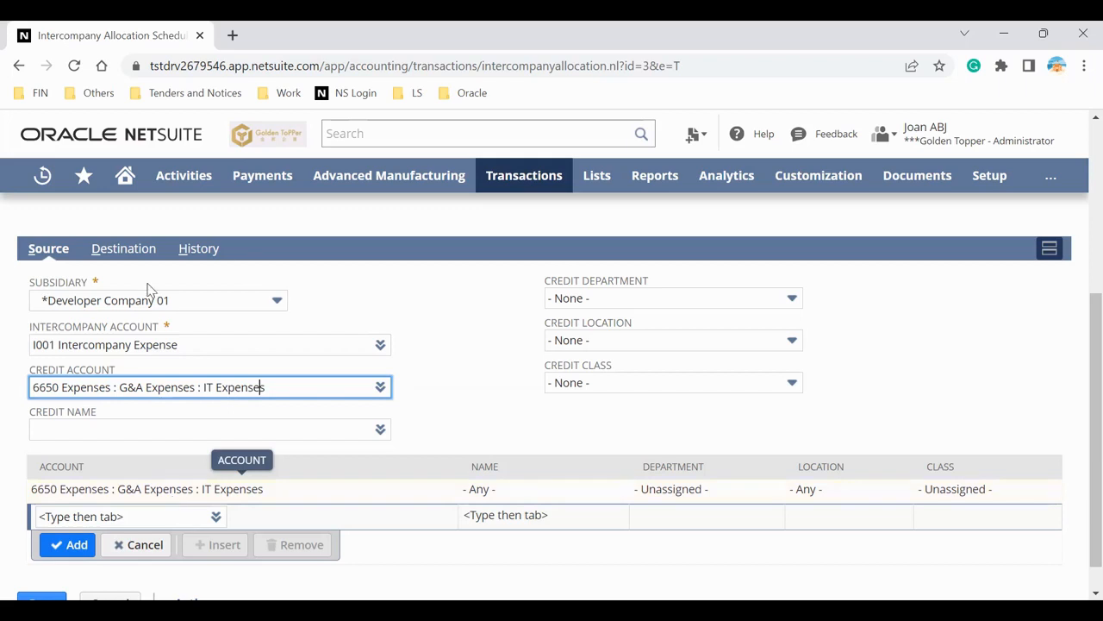
pyautogui.click(125, 250)
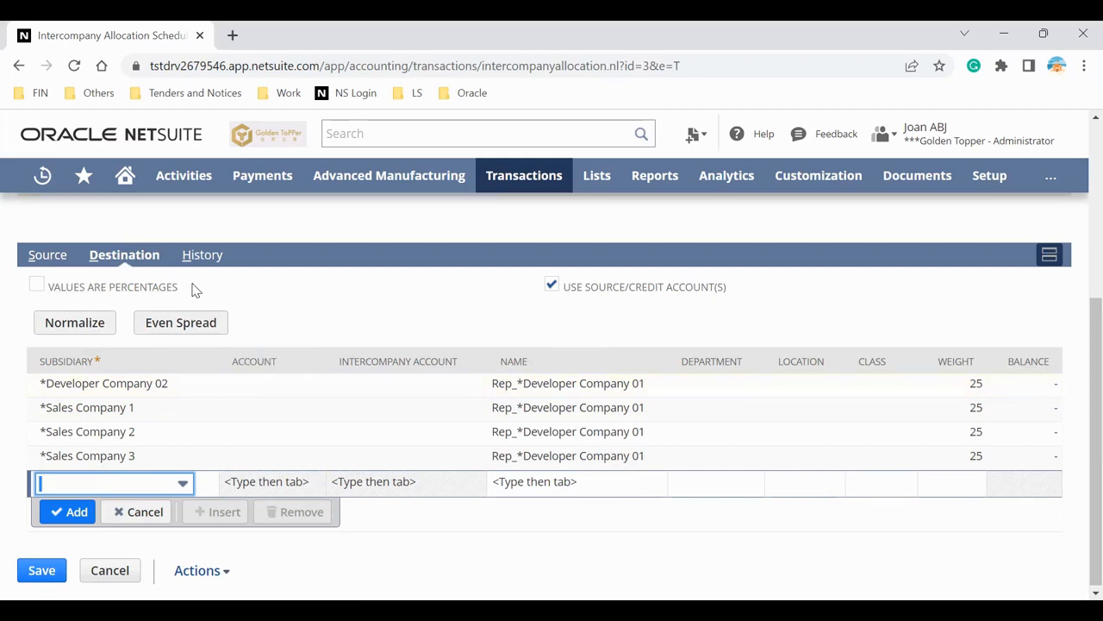
pyautogui.click(39, 259)
pyautogui.scroll(-1, 152, 461)
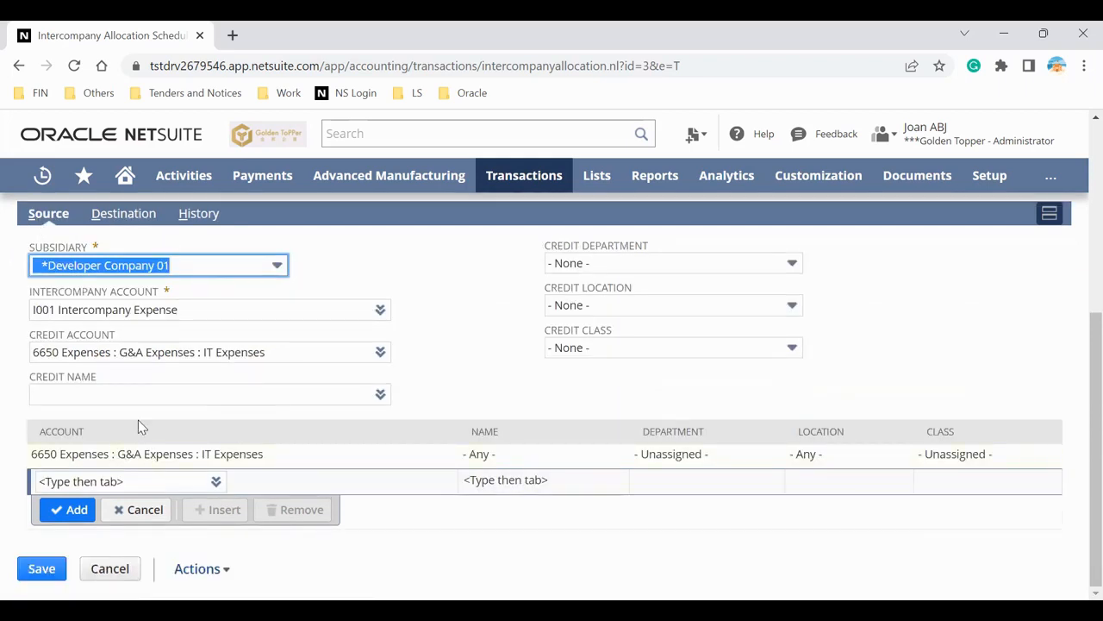
pyautogui.scroll(1, 138, 420)
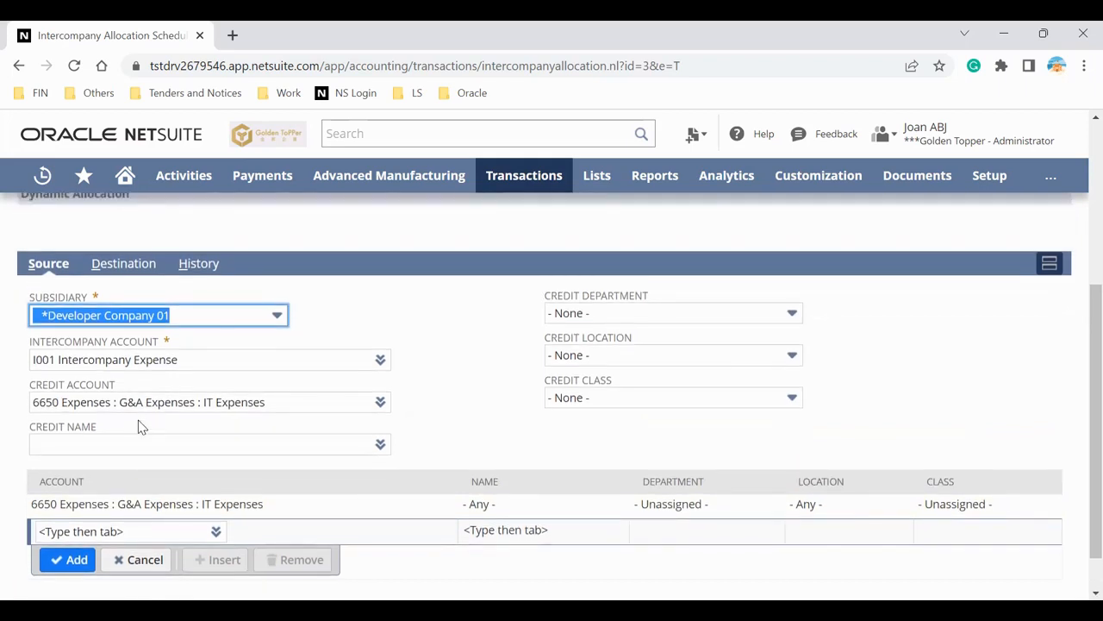
pyautogui.click(129, 264)
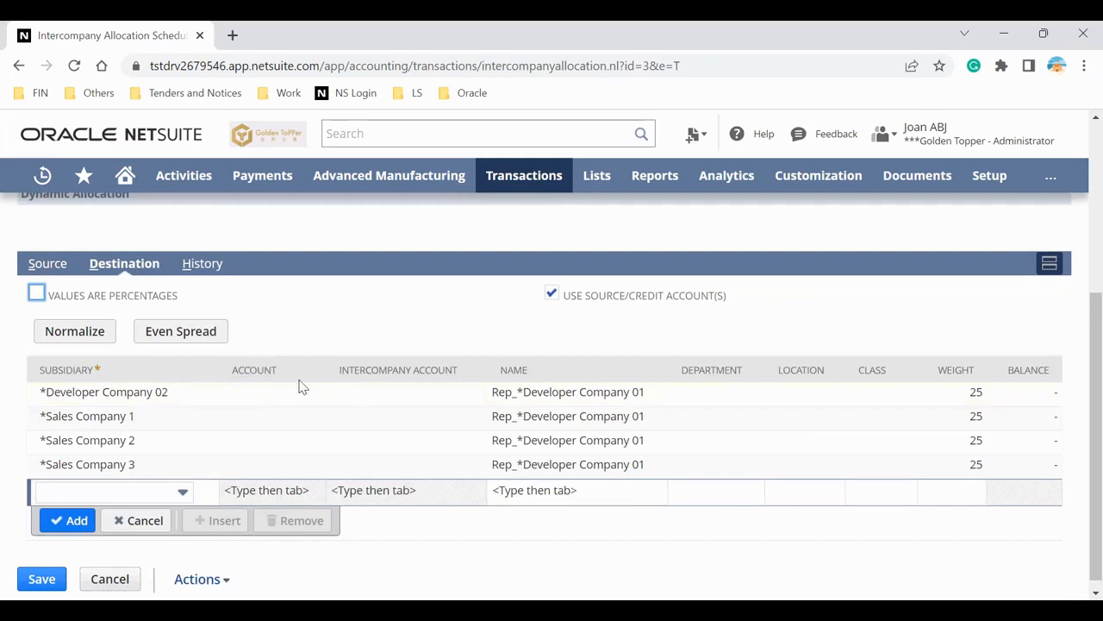
pyautogui.click(49, 272)
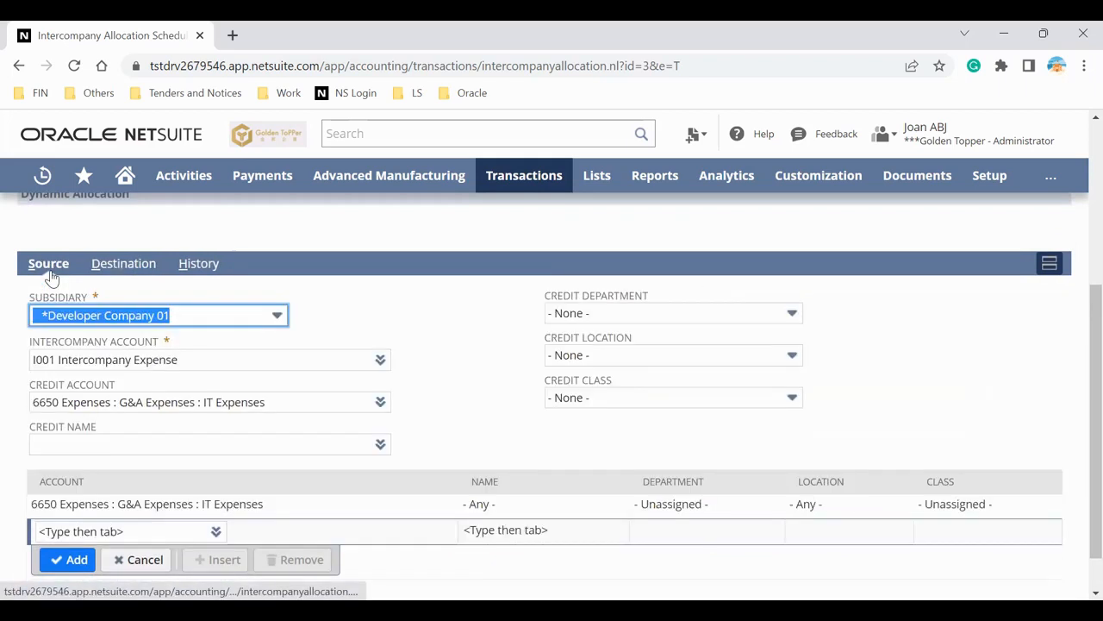
pyautogui.click(104, 267)
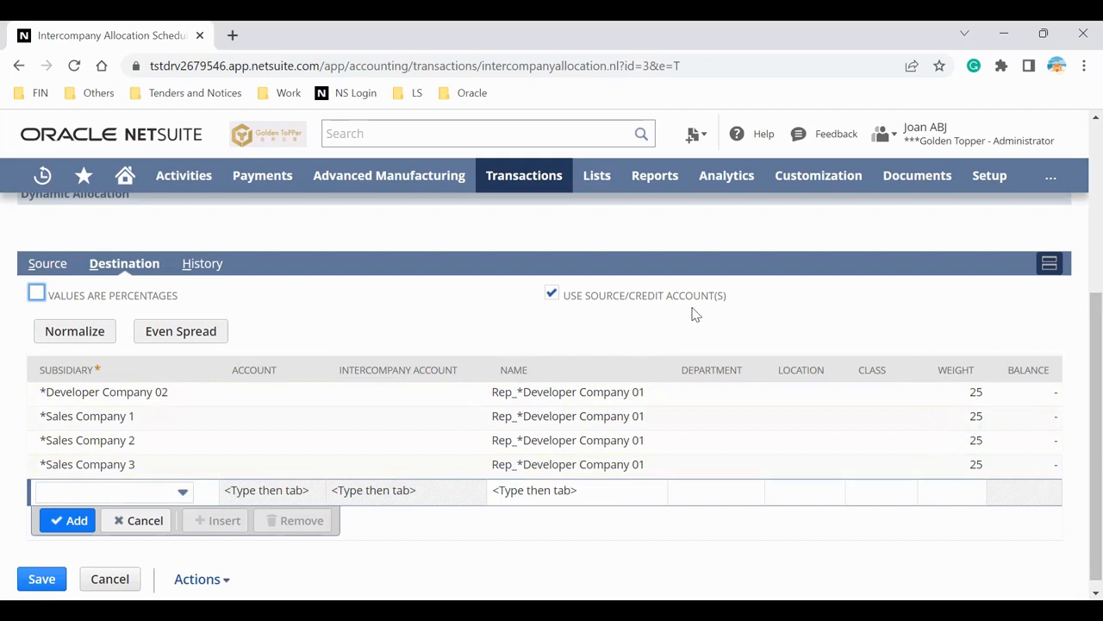
# Check the allocation schedule's primary information and destination lines, and save the schedule
pyautogui.scroll(5, 393, 303)
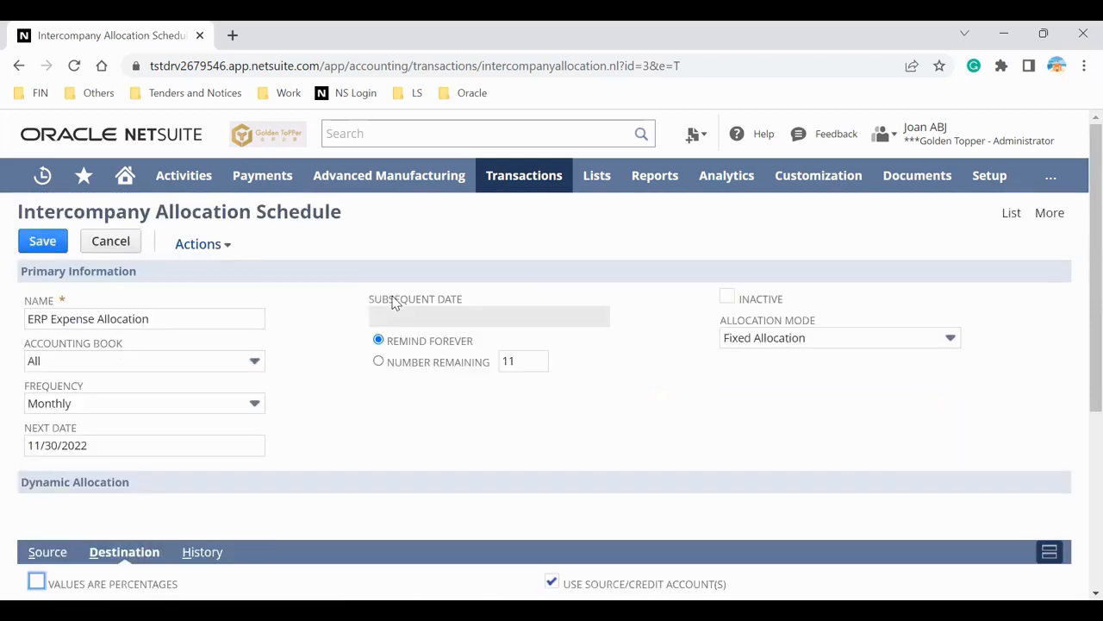
pyautogui.scroll(-5, 393, 302)
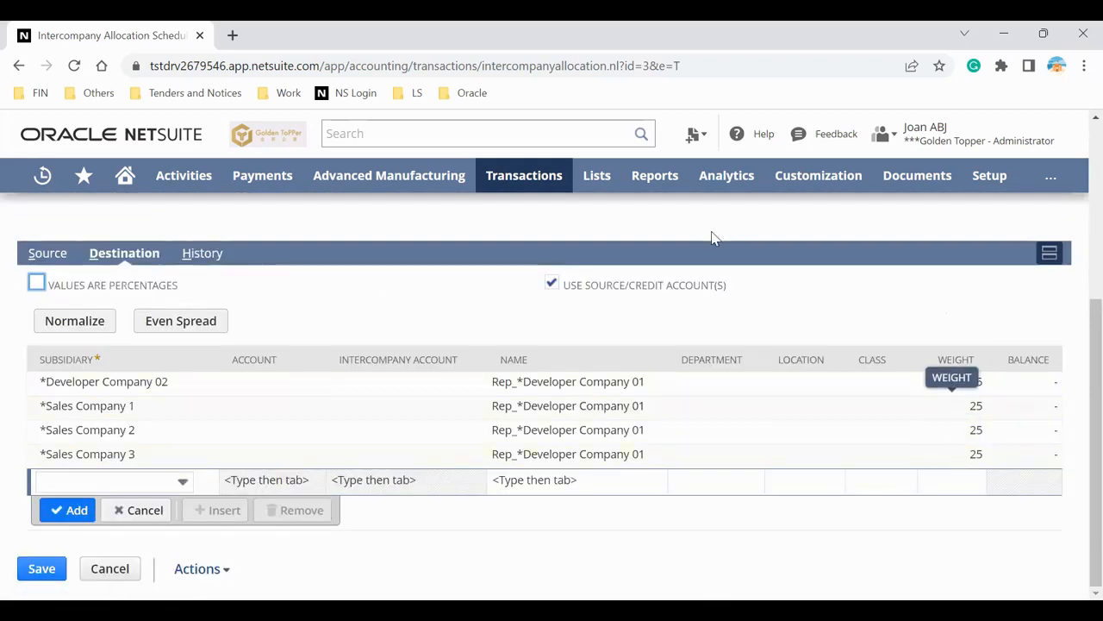
pyautogui.scroll(5, 517, 362)
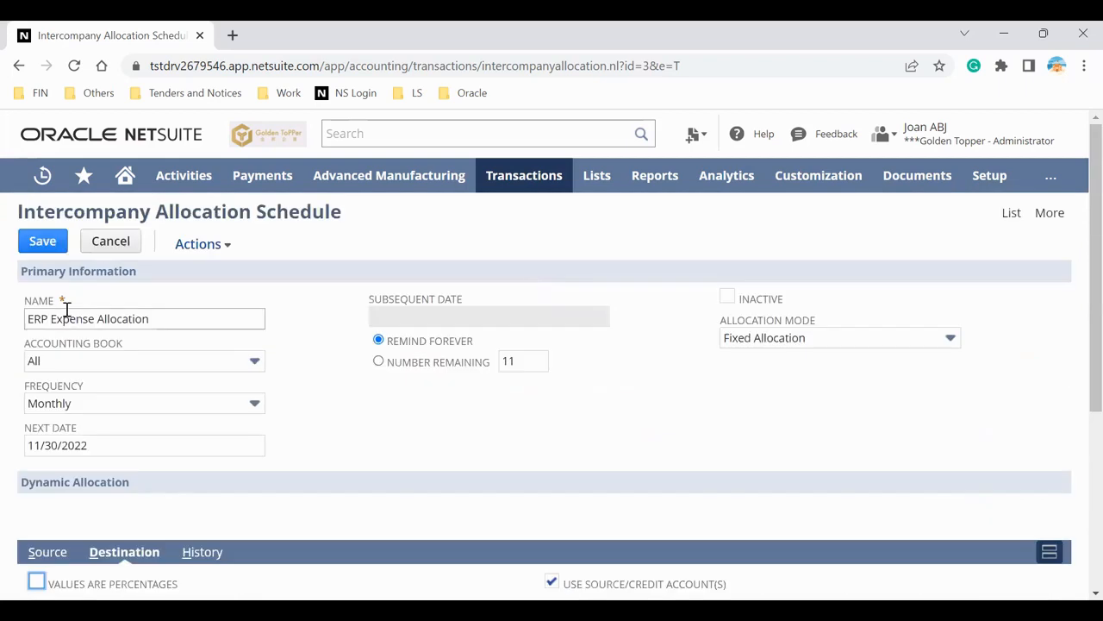
pyautogui.click(43, 246)
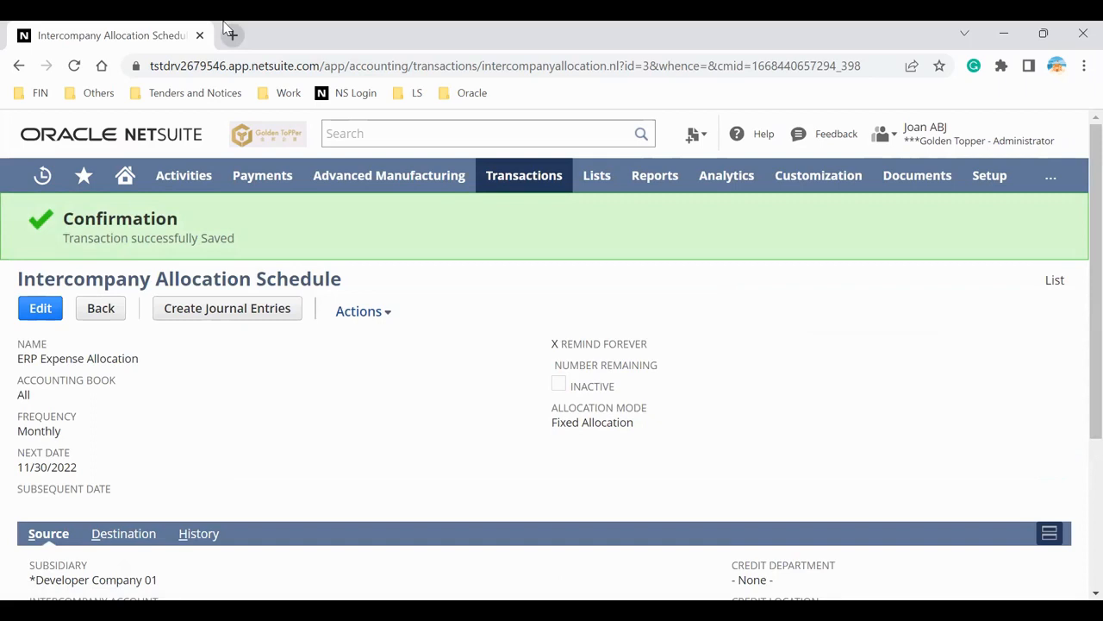
# Open the recent Oracle Corp bill dated 10/12/2022 in a new browser tab and switch to it
pyautogui.moveTo(60, 168)
pyautogui.moveTo(293, 320)
pyautogui.rightClick(338, 343)
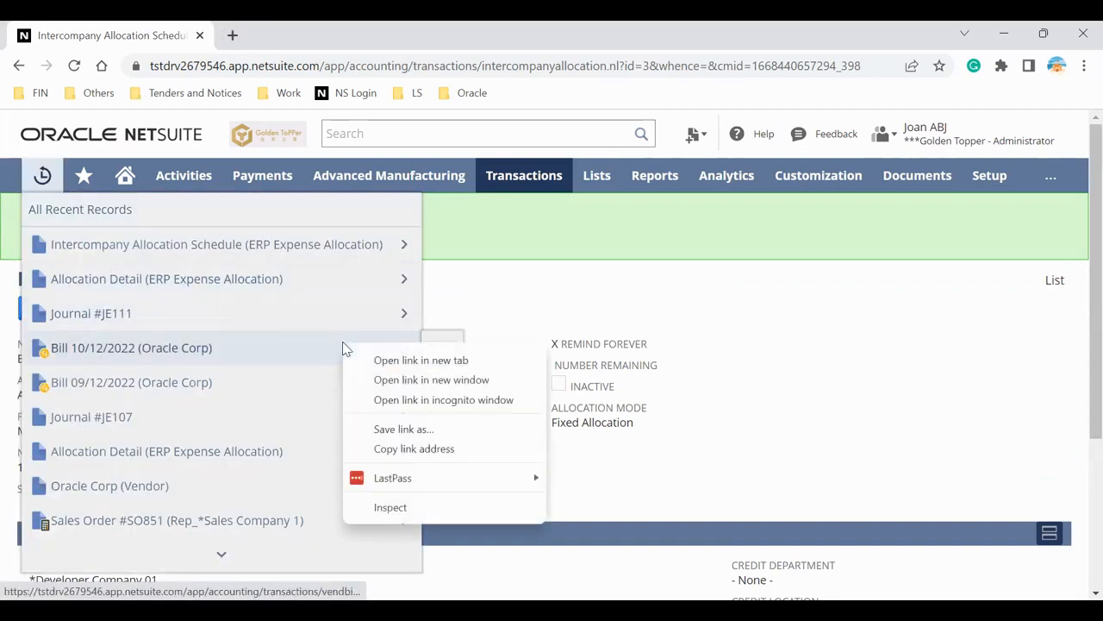
pyautogui.press('Escape')
pyautogui.middleClick(401, 358)
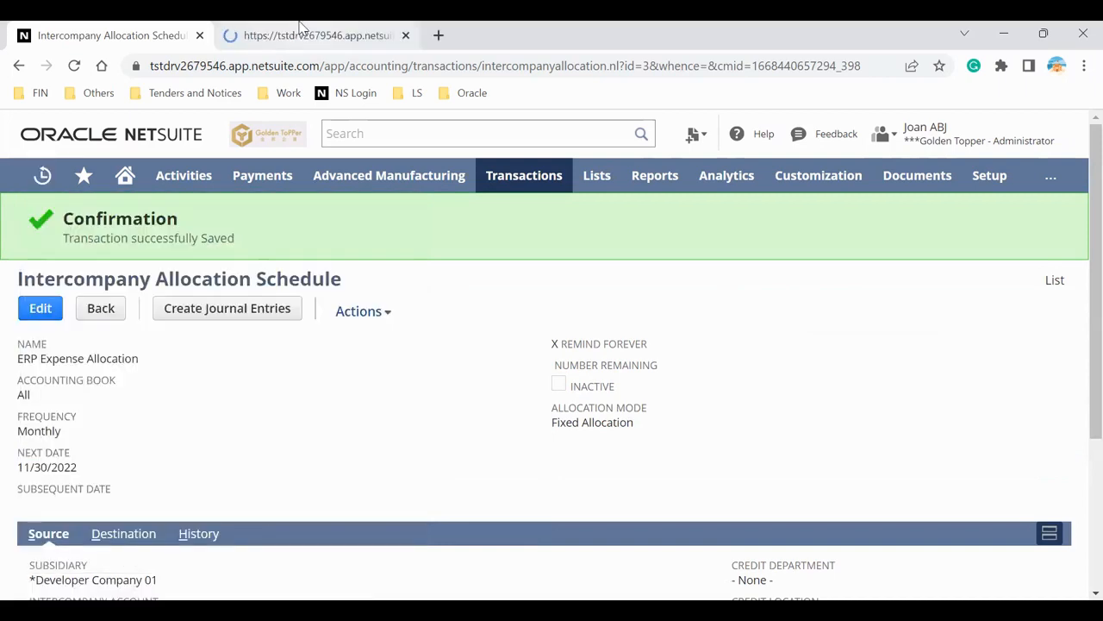
pyautogui.click(300, 28)
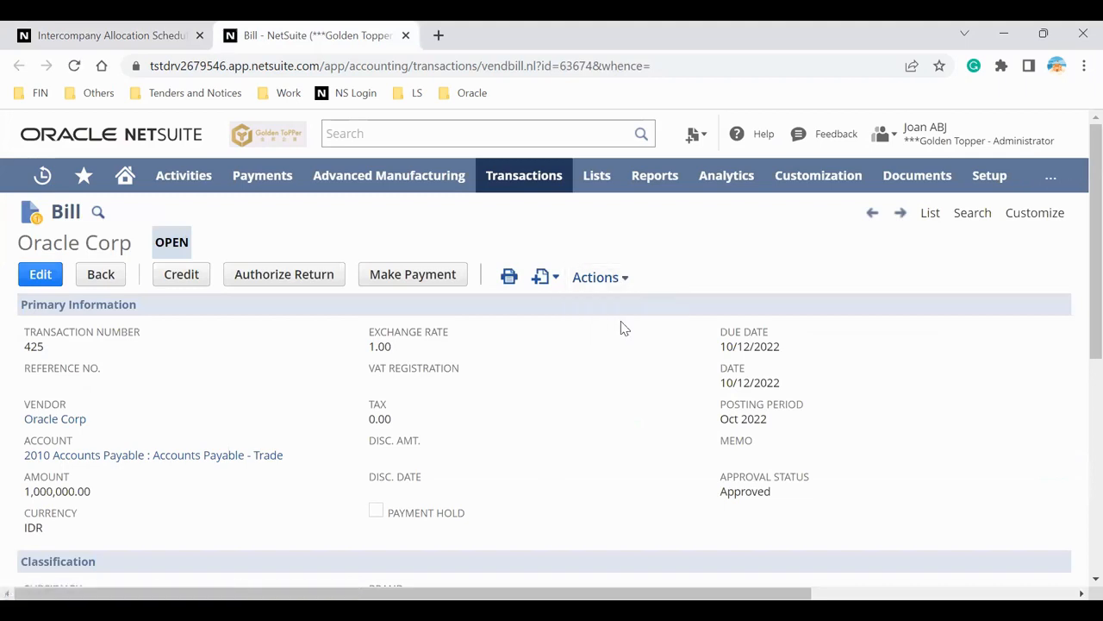
# Make a copy of the Oracle Corp bill and set the copy's approval status to Approved
pyautogui.click(615, 278)
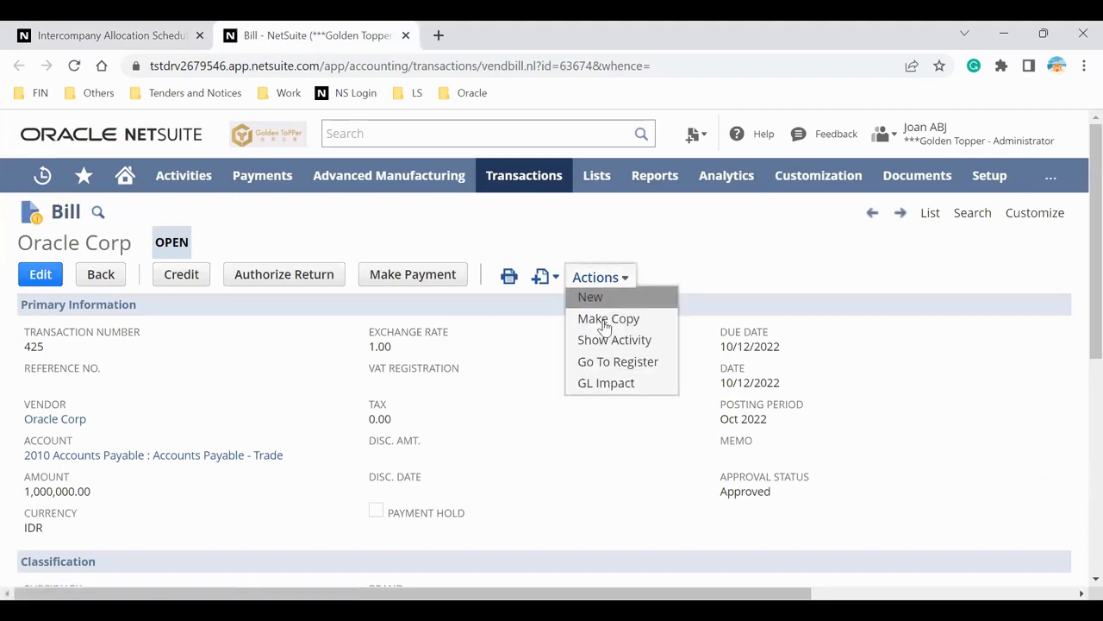
pyautogui.click(606, 321)
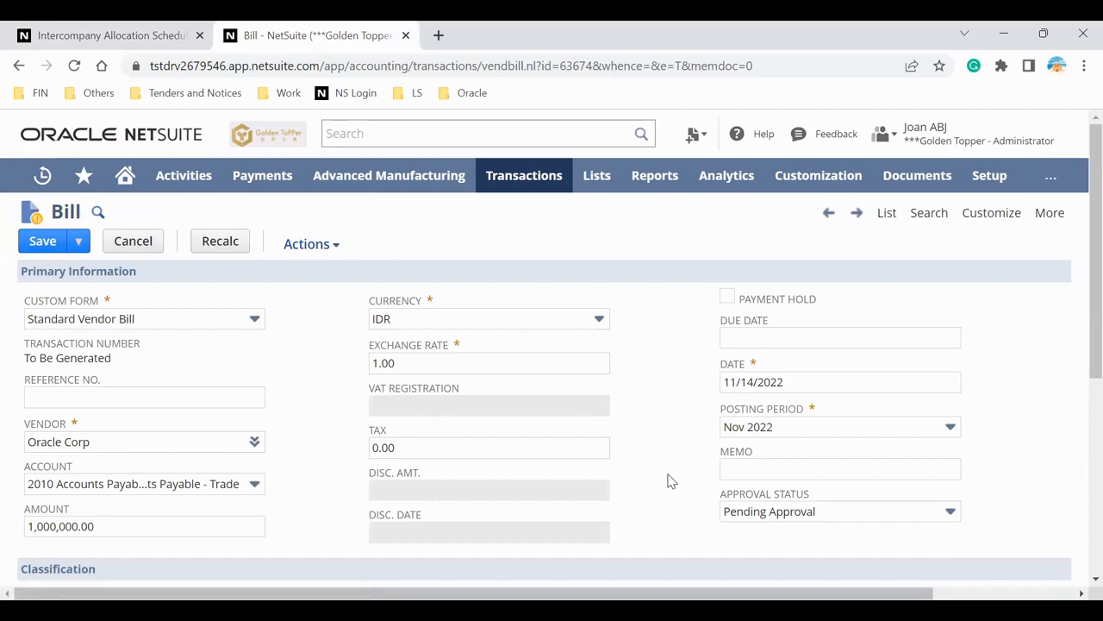
pyautogui.scroll(-1, 673, 481)
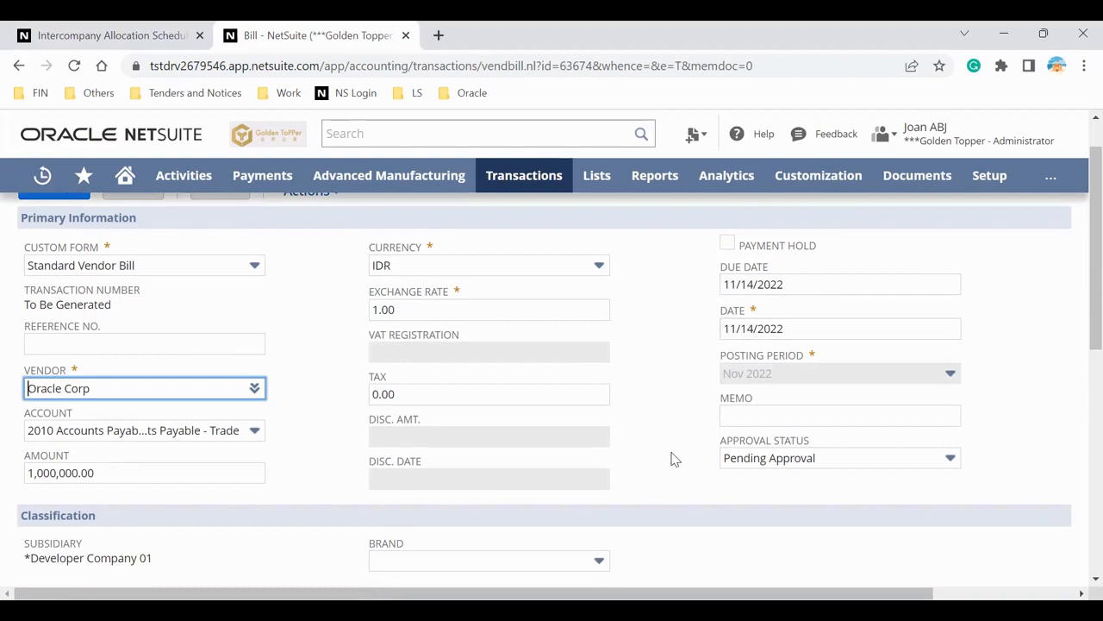
pyautogui.scroll(-2, 670, 458)
pyautogui.click(795, 285)
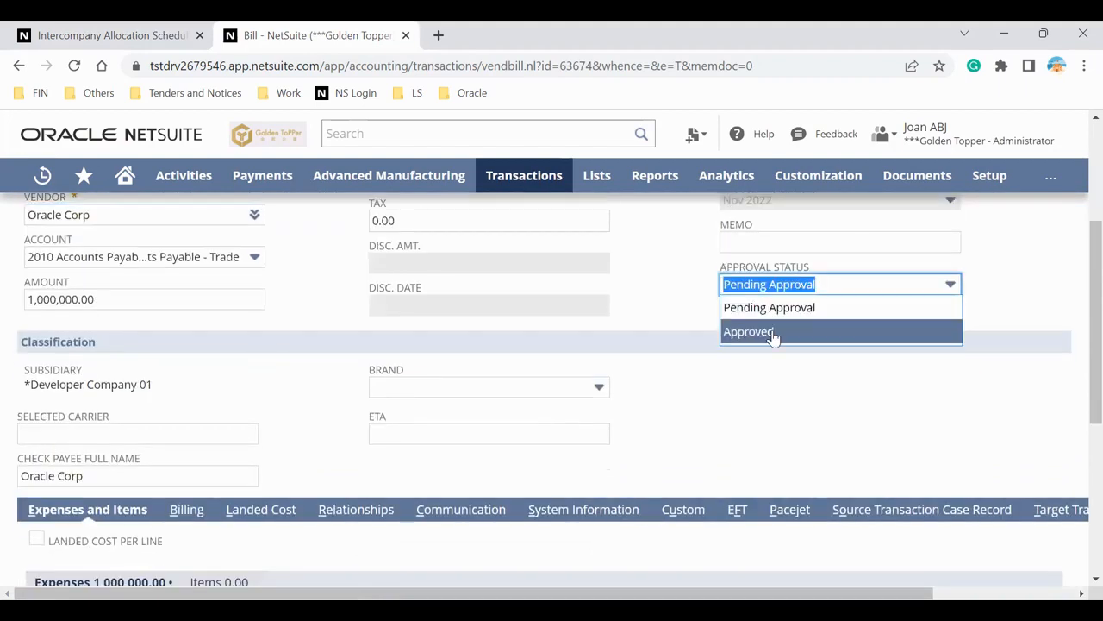
pyautogui.click(772, 331)
# Check the copied bill's IT Expenses line and save the bill
pyautogui.scroll(-4, 725, 445)
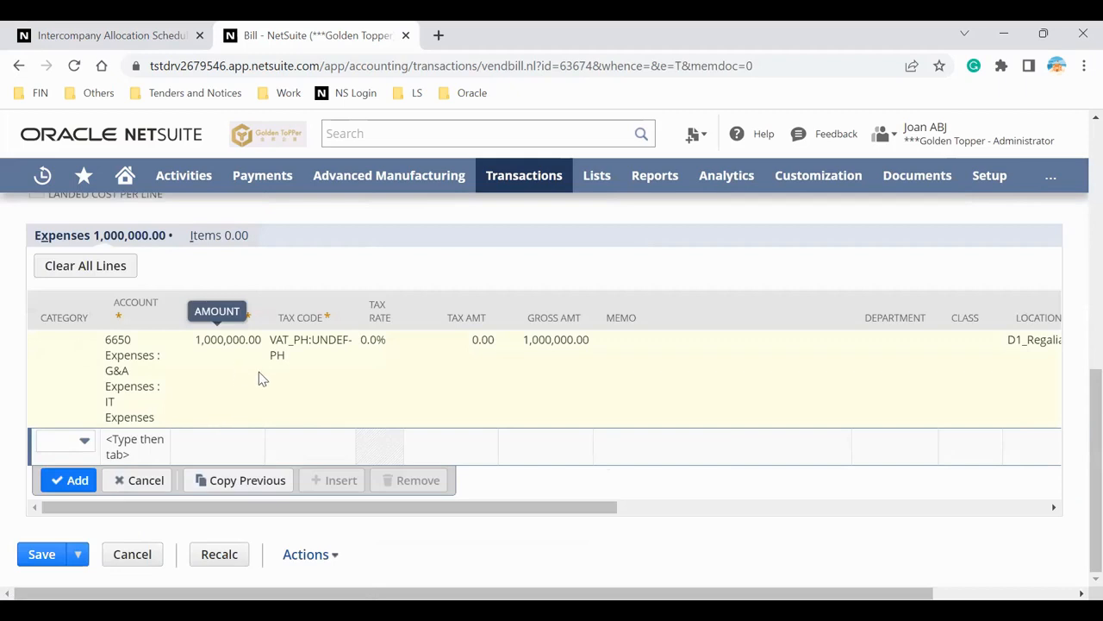
pyautogui.scroll(7, 259, 377)
pyautogui.scroll(-6, 261, 377)
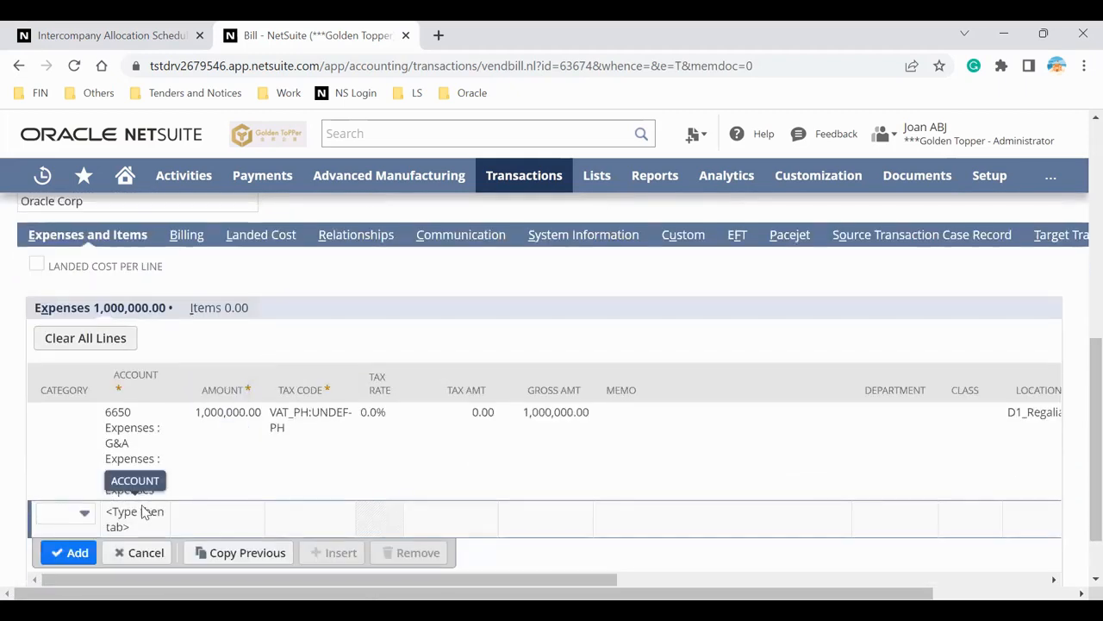
pyautogui.scroll(5, 138, 517)
pyautogui.click(43, 242)
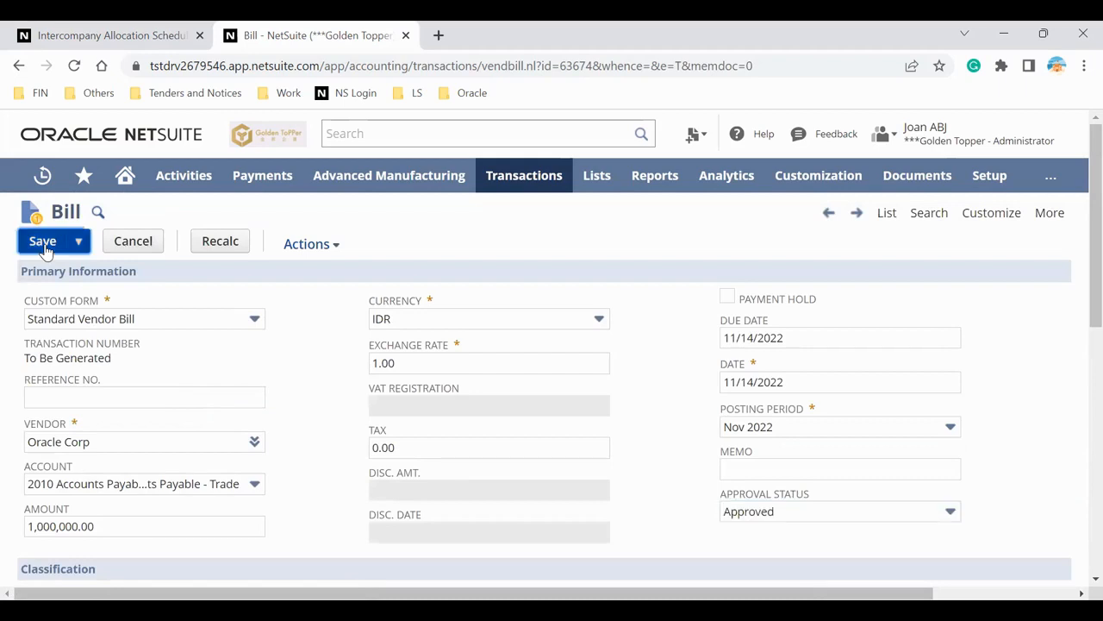
pyautogui.scroll(-3, 145, 481)
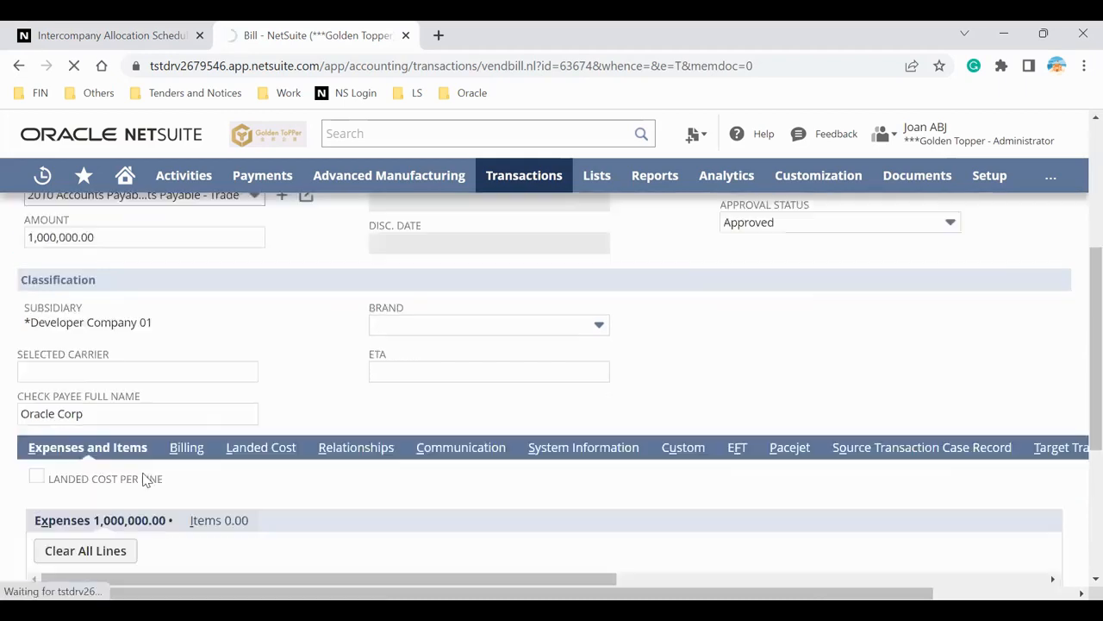
pyautogui.doubleClick(108, 318)
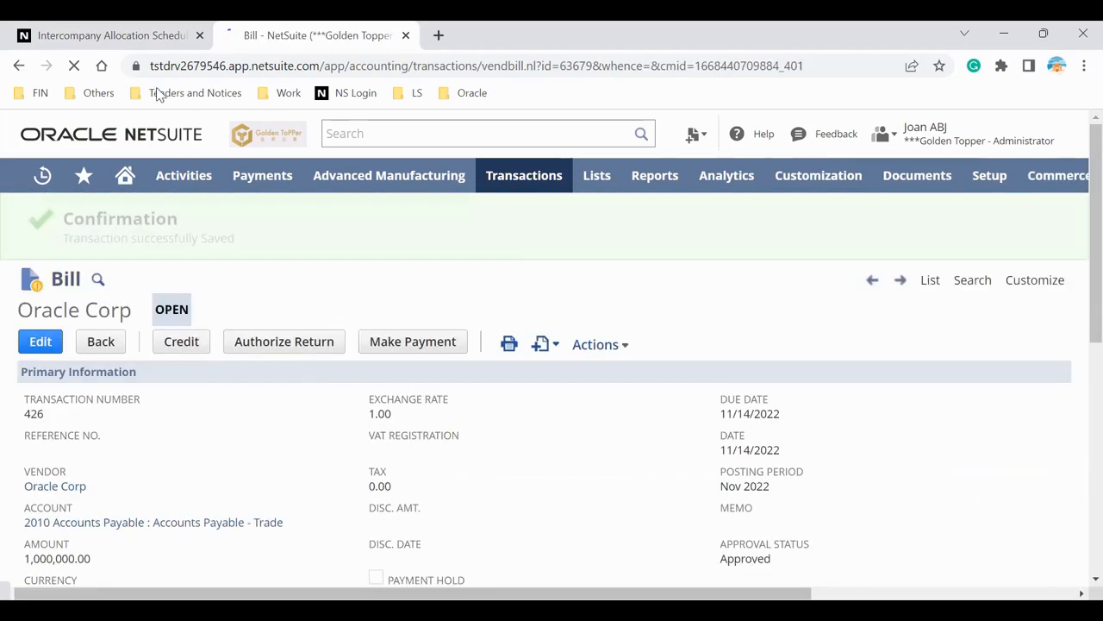
# Return to the ERP Expense Allocation schedule, create its journal entries and view the resulting destination lines
pyautogui.click(140, 29)
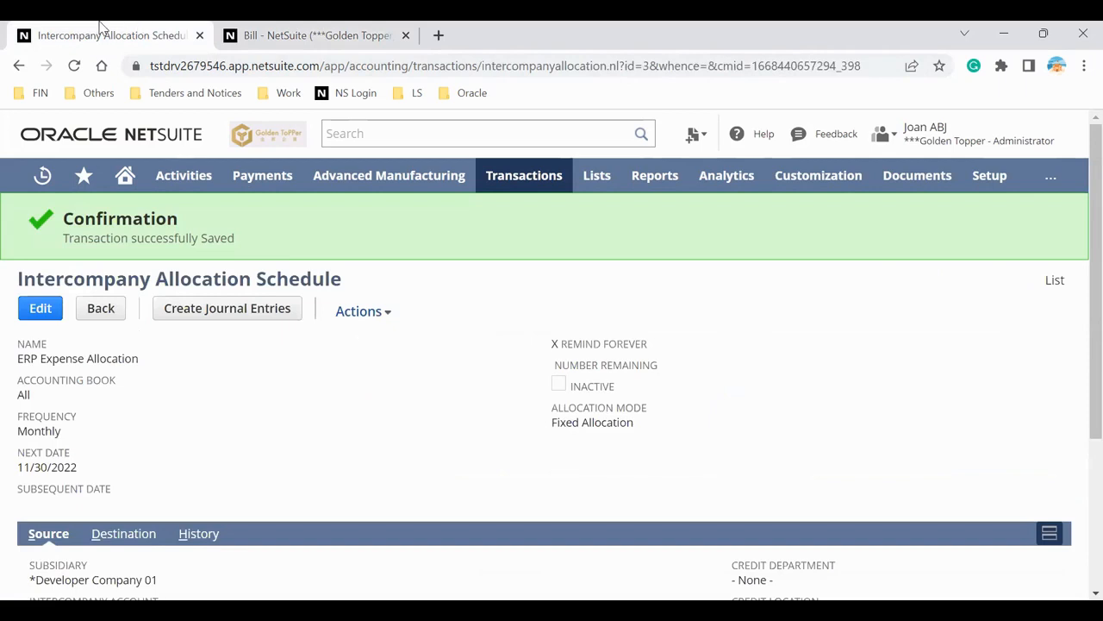
pyautogui.moveTo(125, 177)
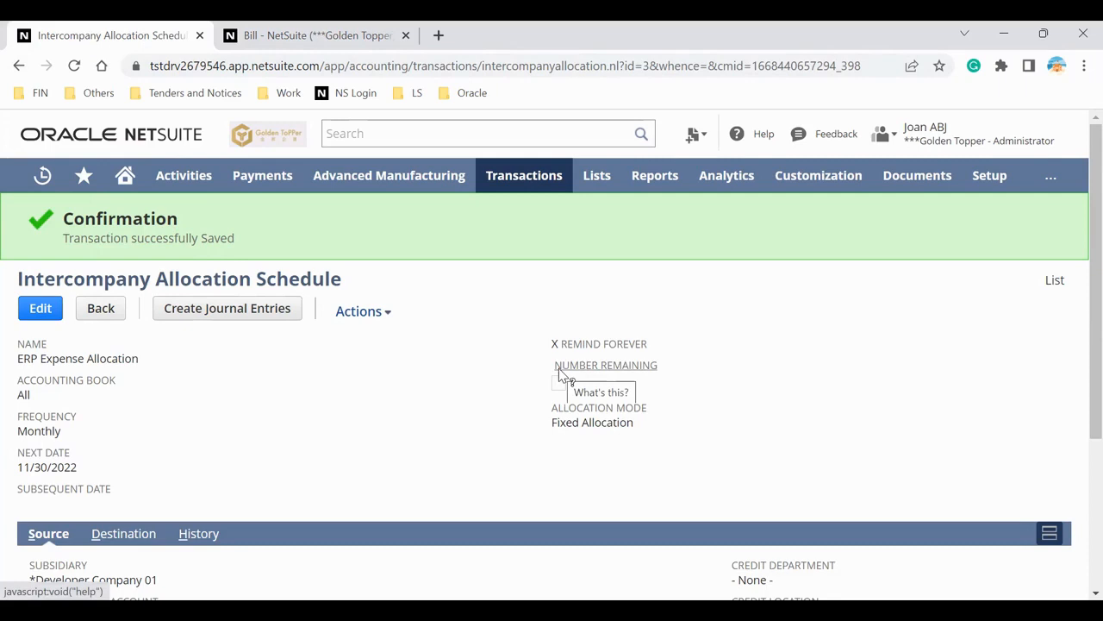
pyautogui.click(217, 316)
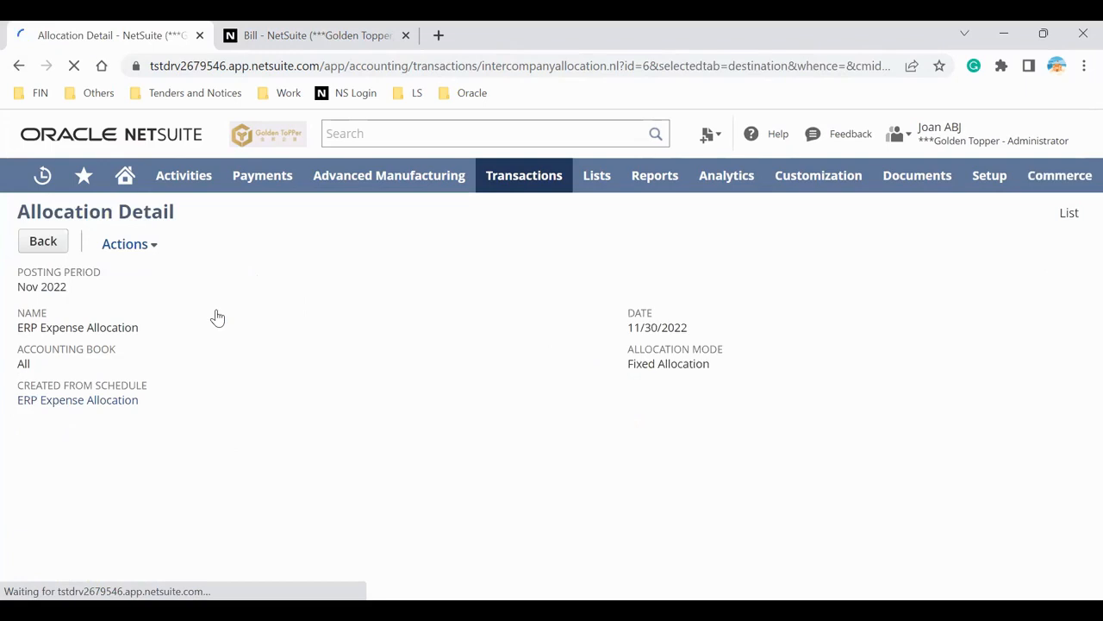
pyautogui.scroll(-3, 382, 438)
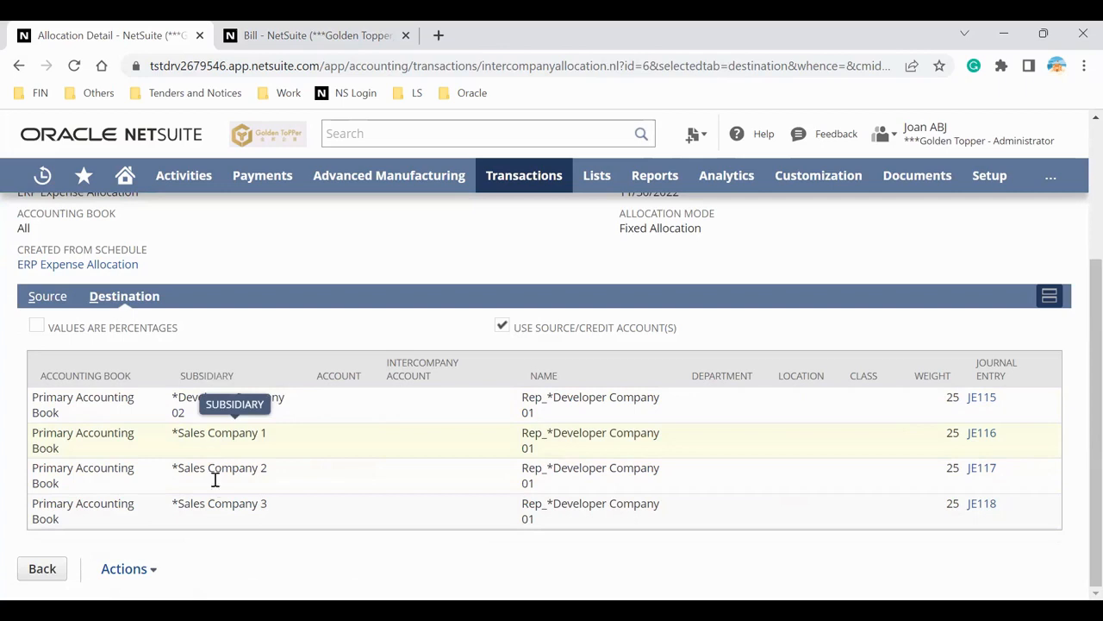
# Open journal entry JE115 for Developer Company 02 in a new browser tab and examine its debit and credit lines
pyautogui.rightClick(988, 405)
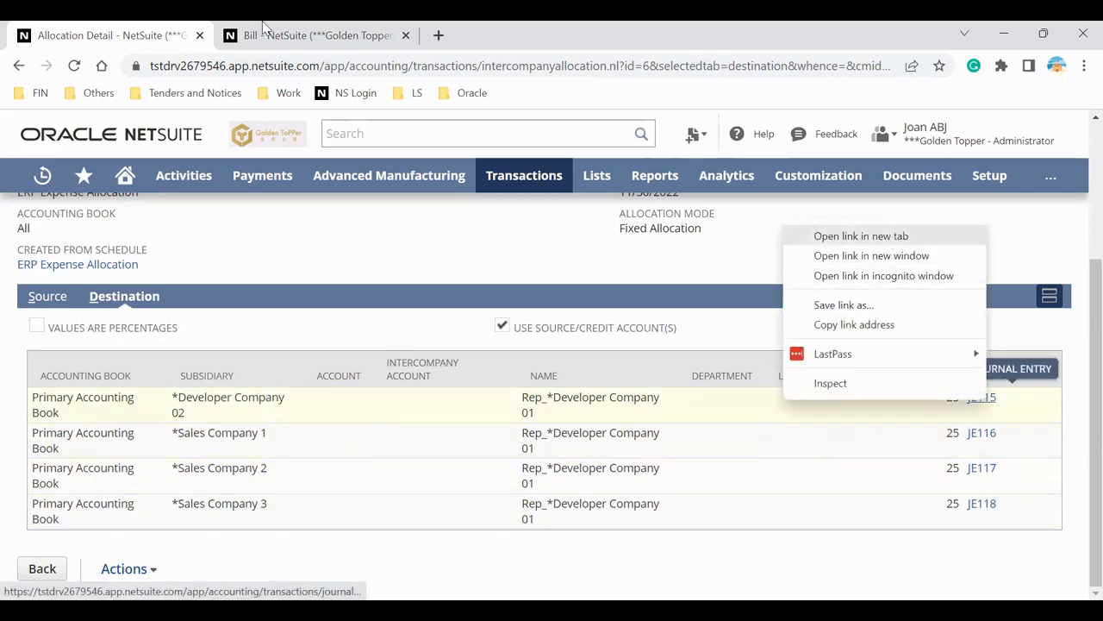
pyautogui.click(322, 30)
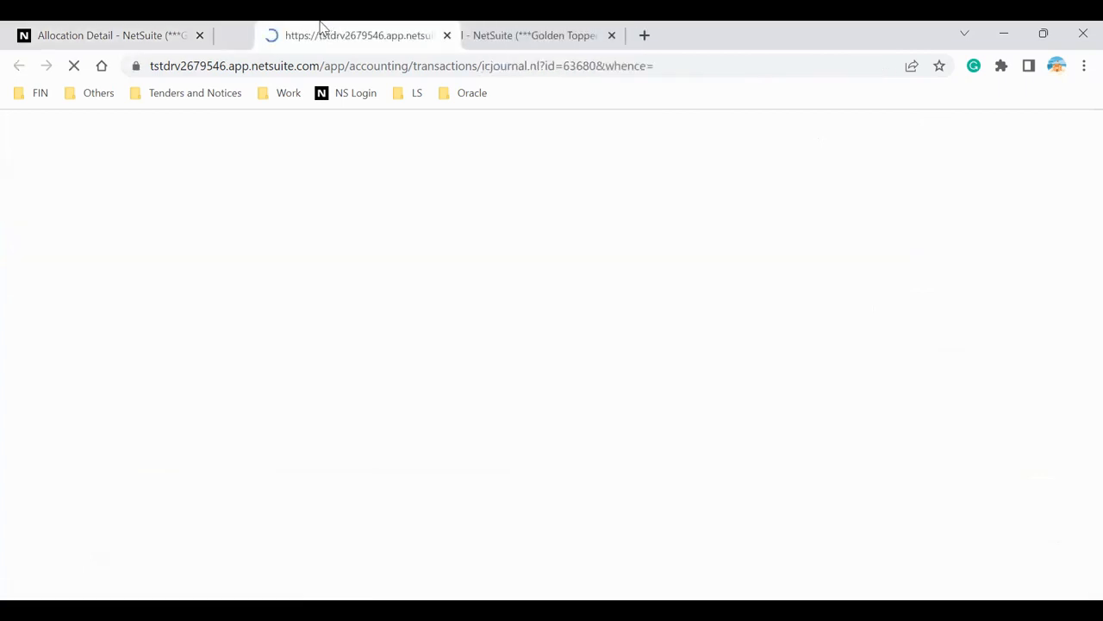
pyautogui.scroll(-5, 354, 451)
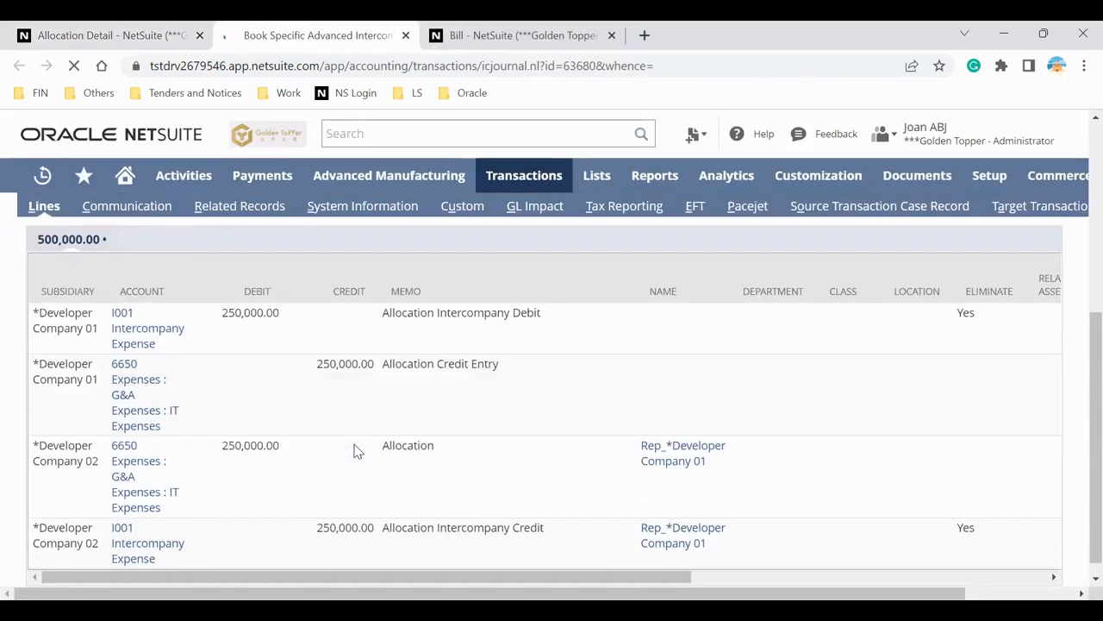
pyautogui.scroll(-1, 357, 451)
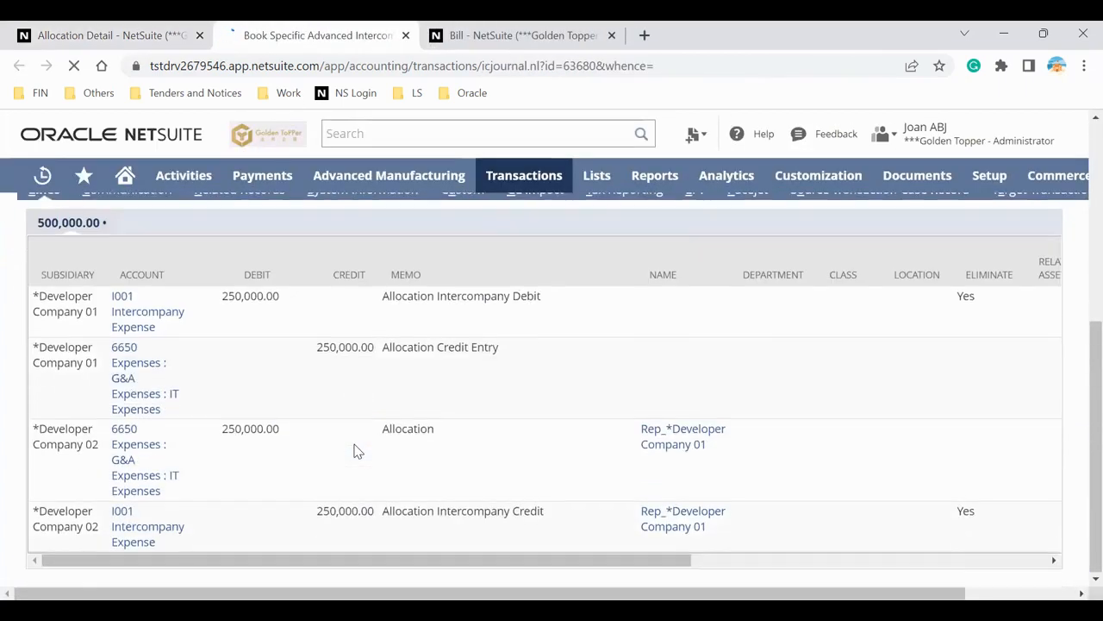
pyautogui.doubleClick(340, 346)
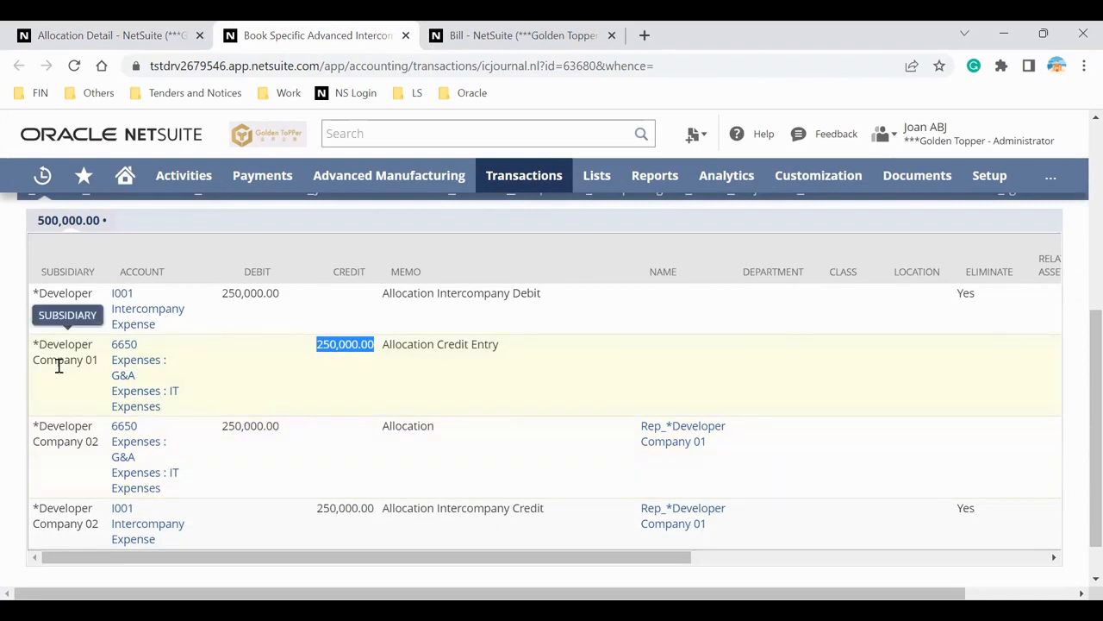
pyautogui.doubleClick(260, 426)
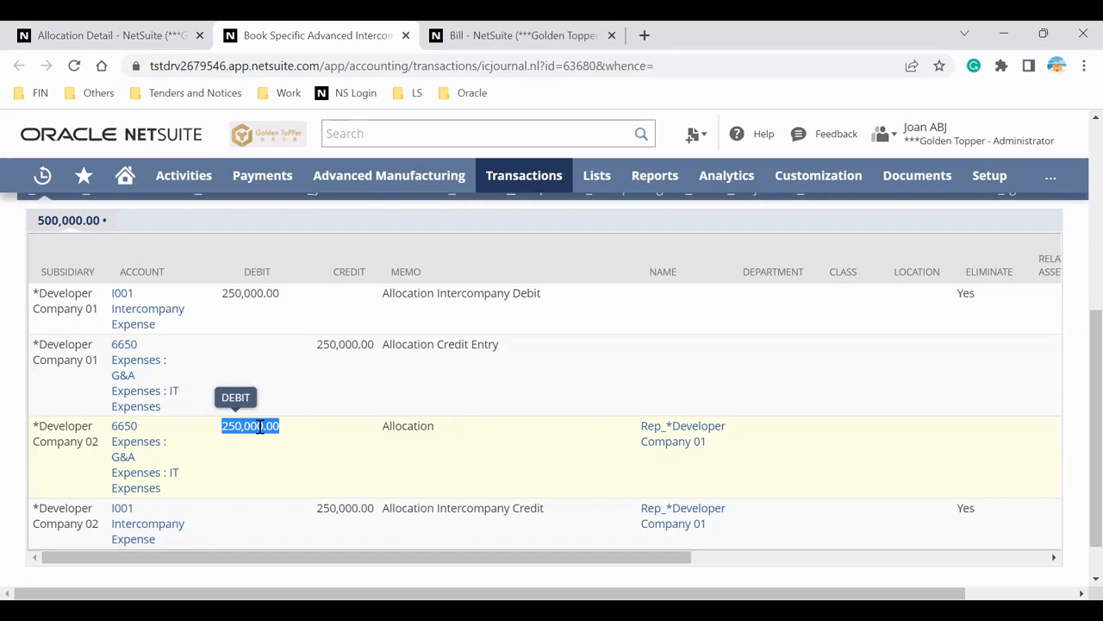
pyautogui.doubleClick(256, 293)
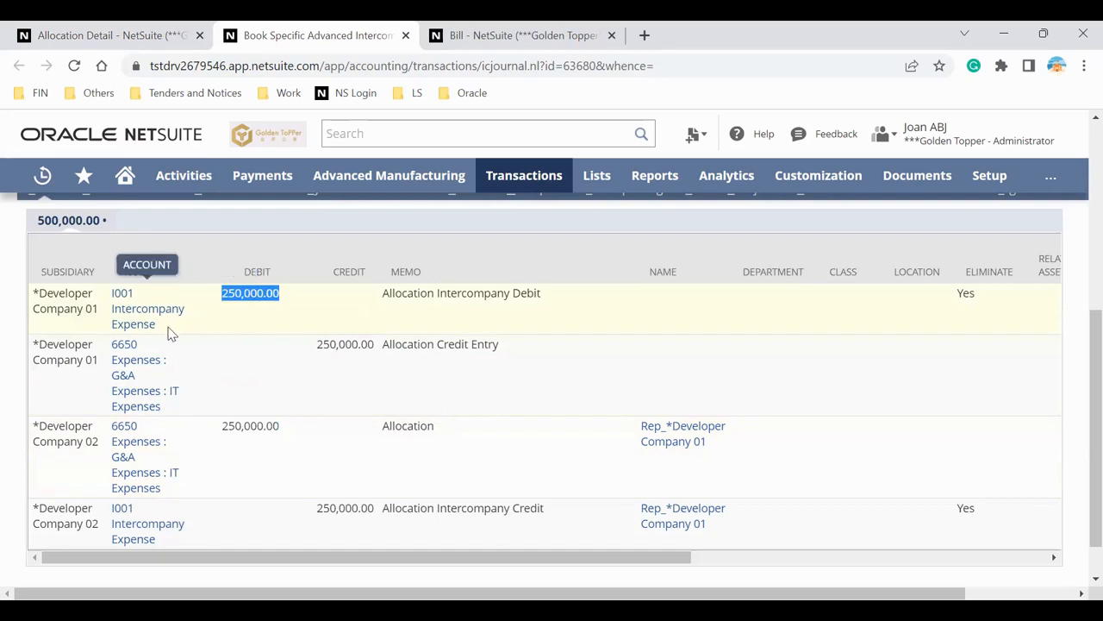
# Return to the allocation detail and review its source accounts and destination subsidiaries
pyautogui.click(121, 35)
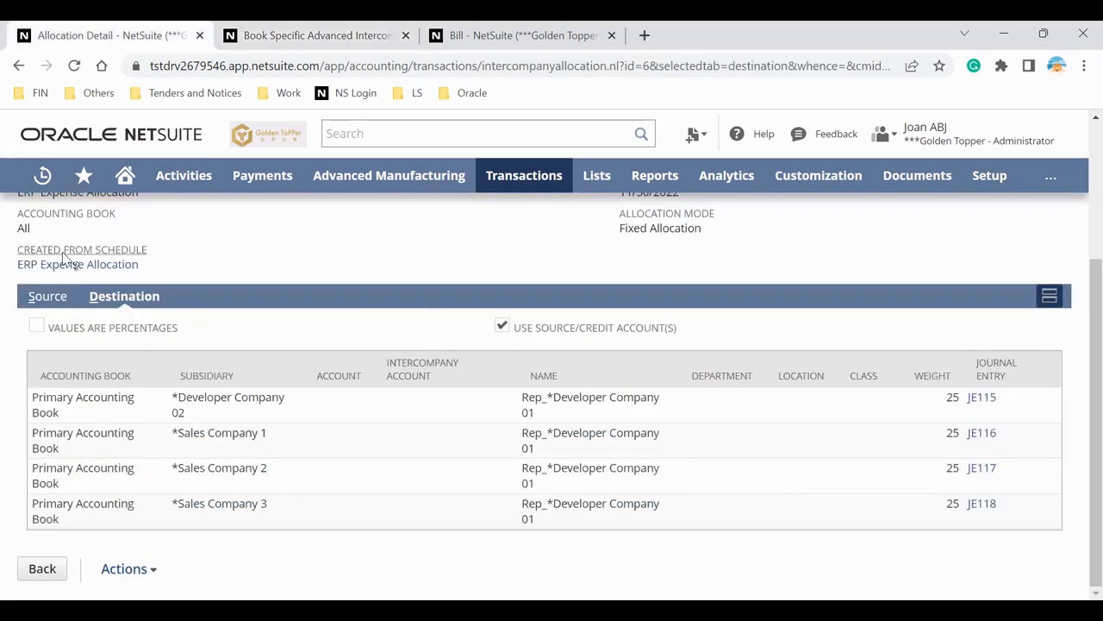
pyautogui.click(49, 298)
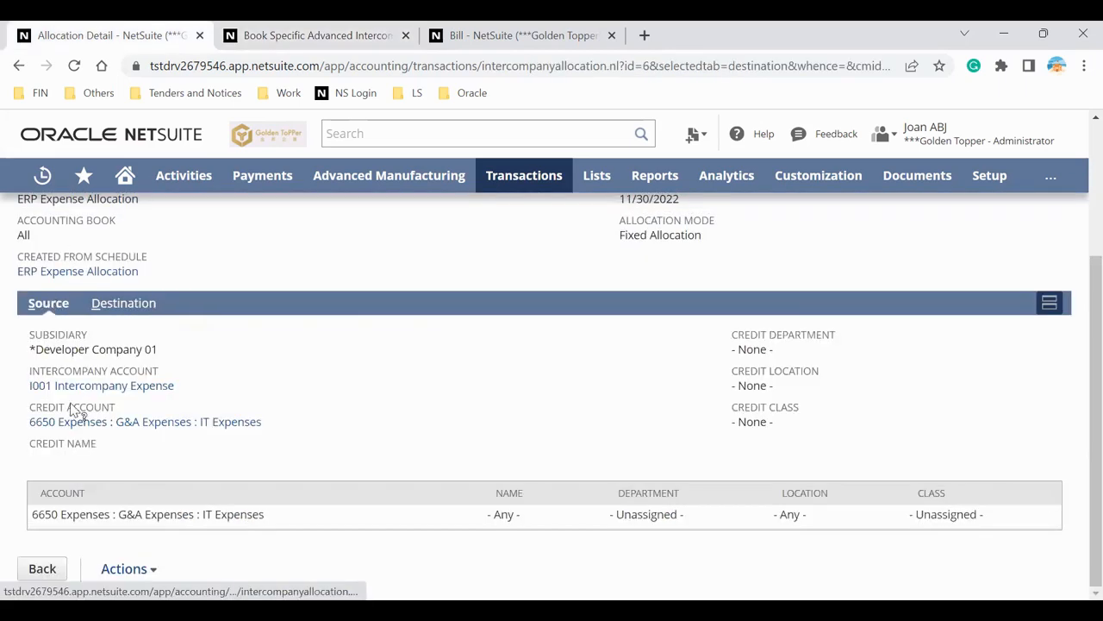
pyautogui.click(127, 305)
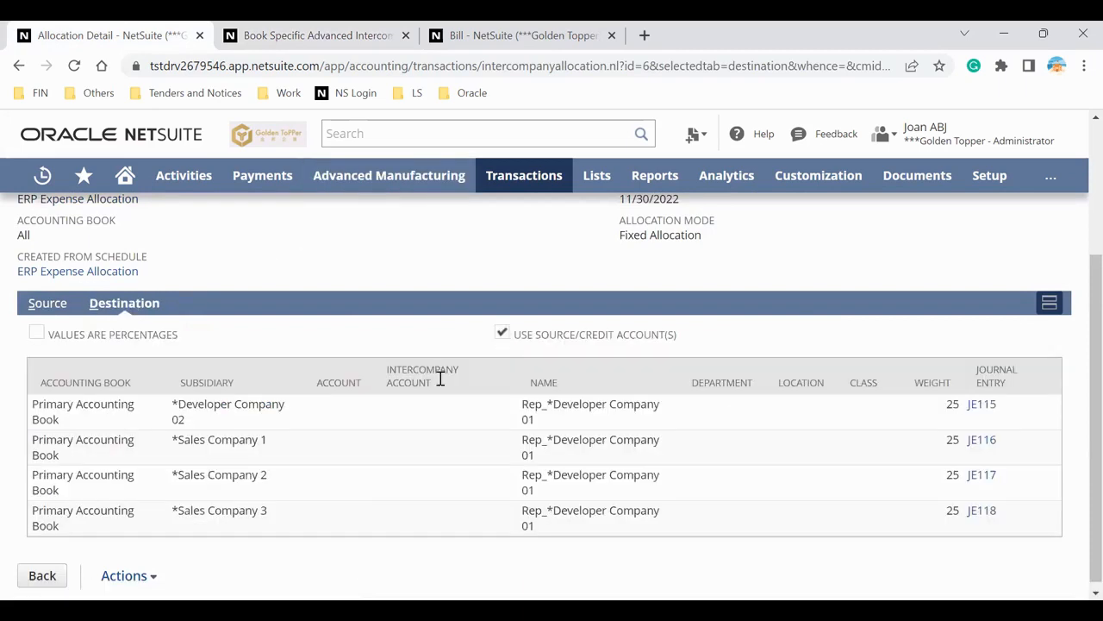
# Switch back to journal entry JE115 and check the Eliminate values on its intercompany lines and its header details
pyautogui.click(246, 32)
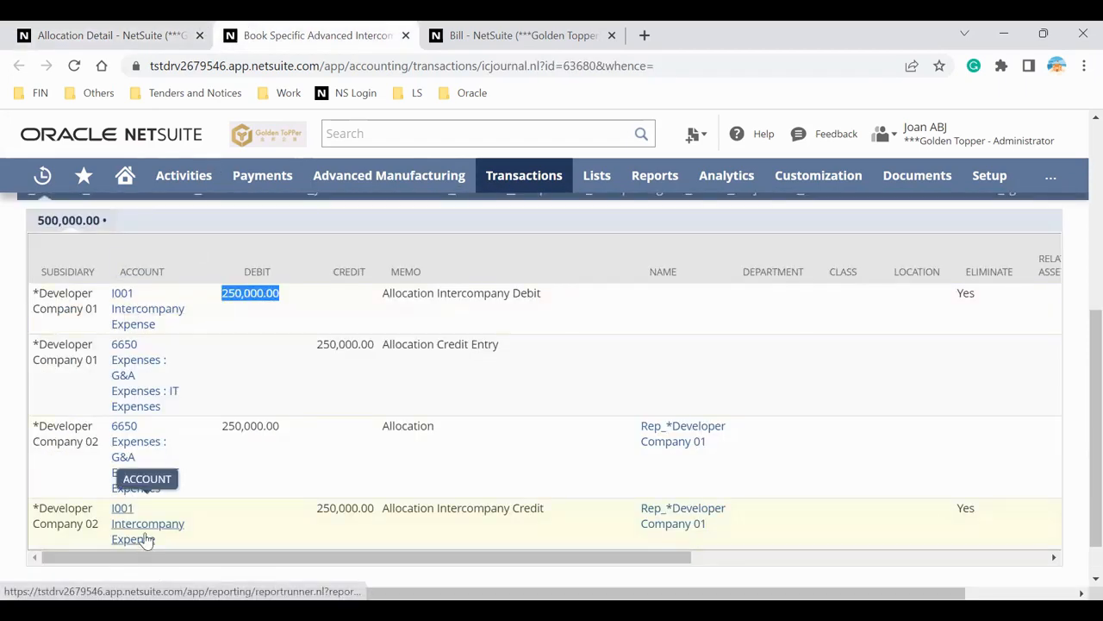
pyautogui.doubleClick(968, 293)
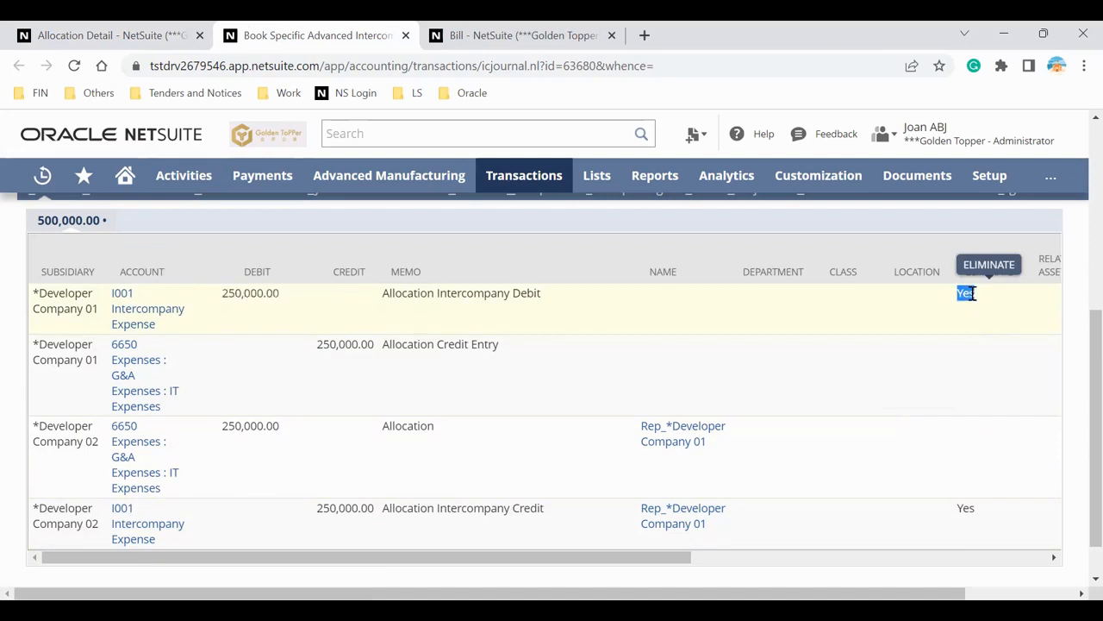
pyautogui.doubleClick(969, 517)
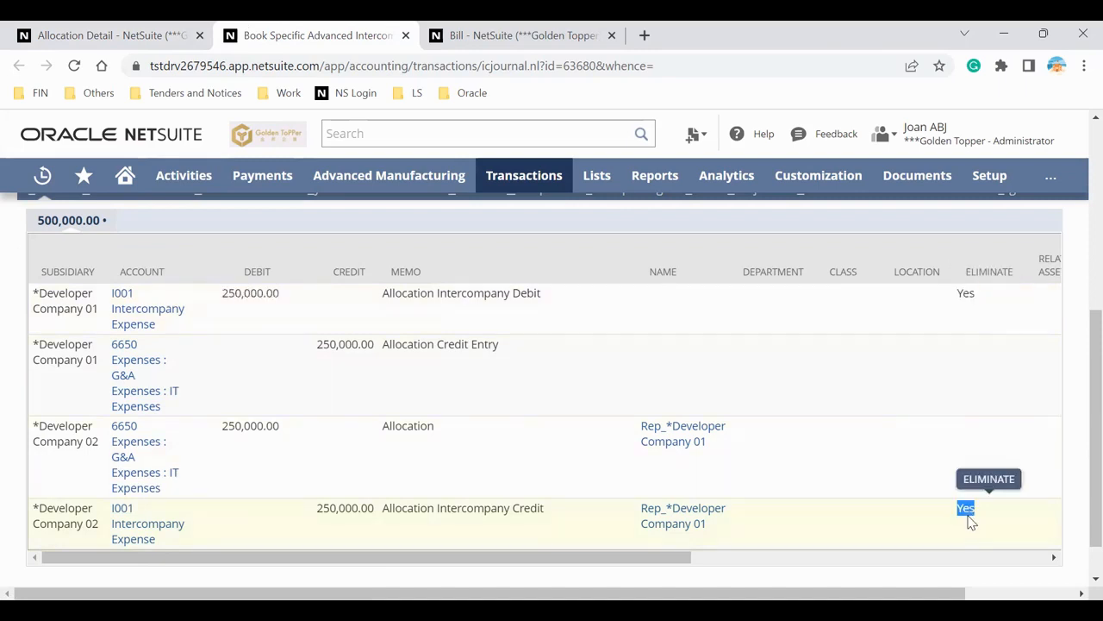
pyautogui.scroll(4, 648, 385)
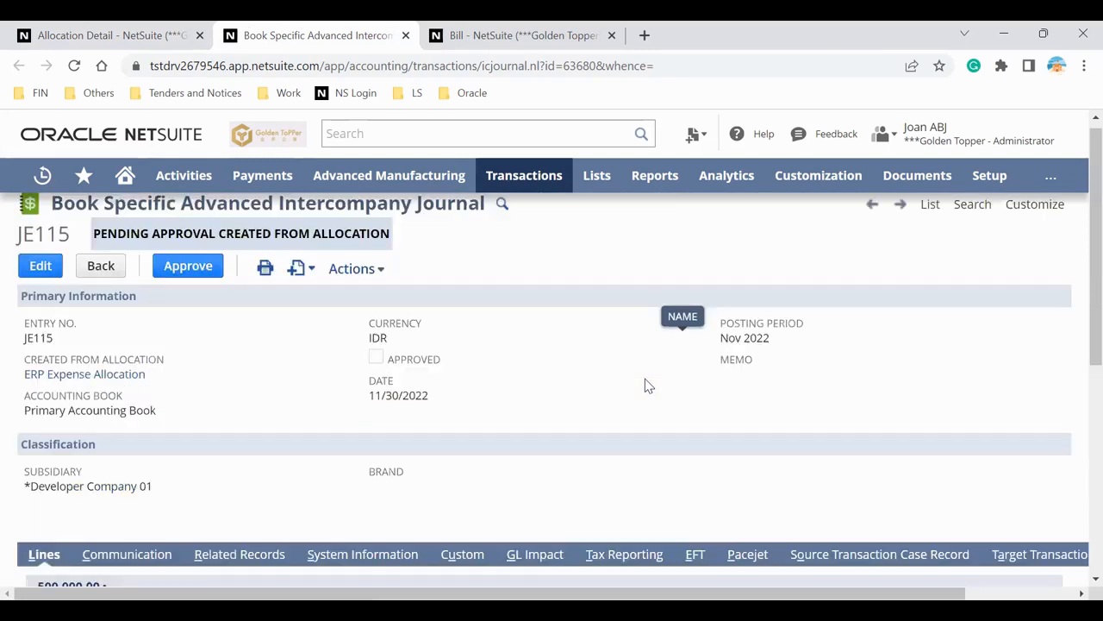
pyautogui.scroll(1, 649, 385)
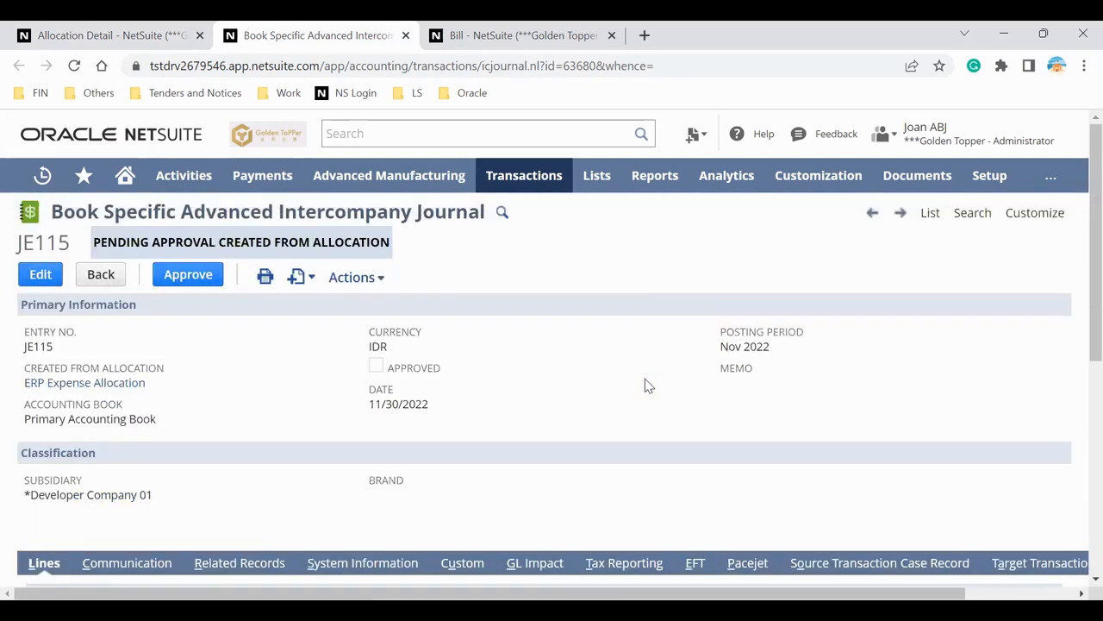